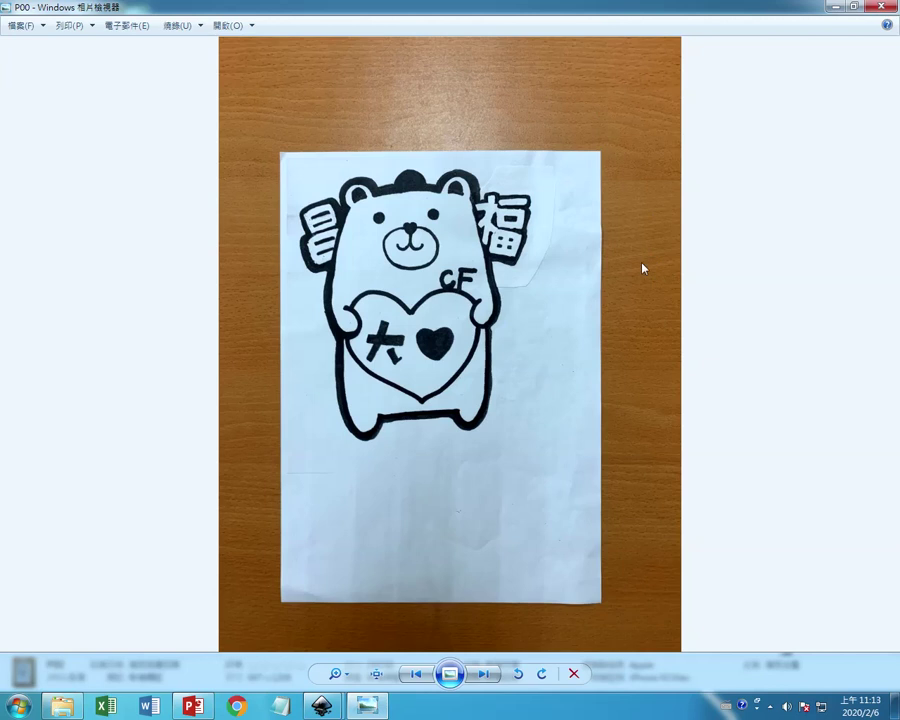
- Step through the phone-scan screenshots in Photo Viewer up to the cleaned bear scan p05
{"action": "left_click", "coordinate": [481, 676]}
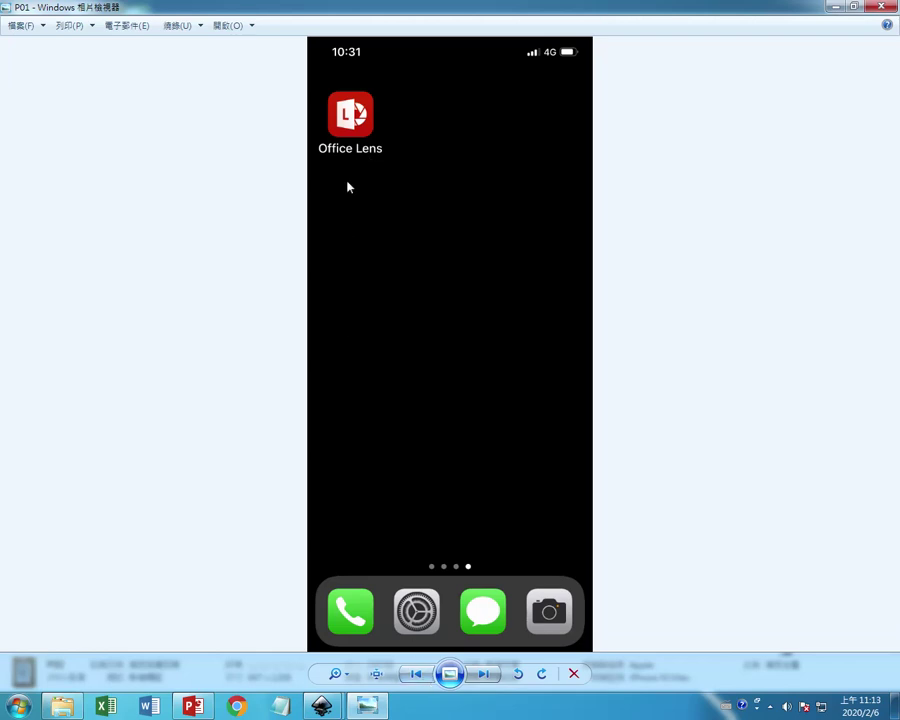
{"action": "left_click", "coordinate": [415, 674]}
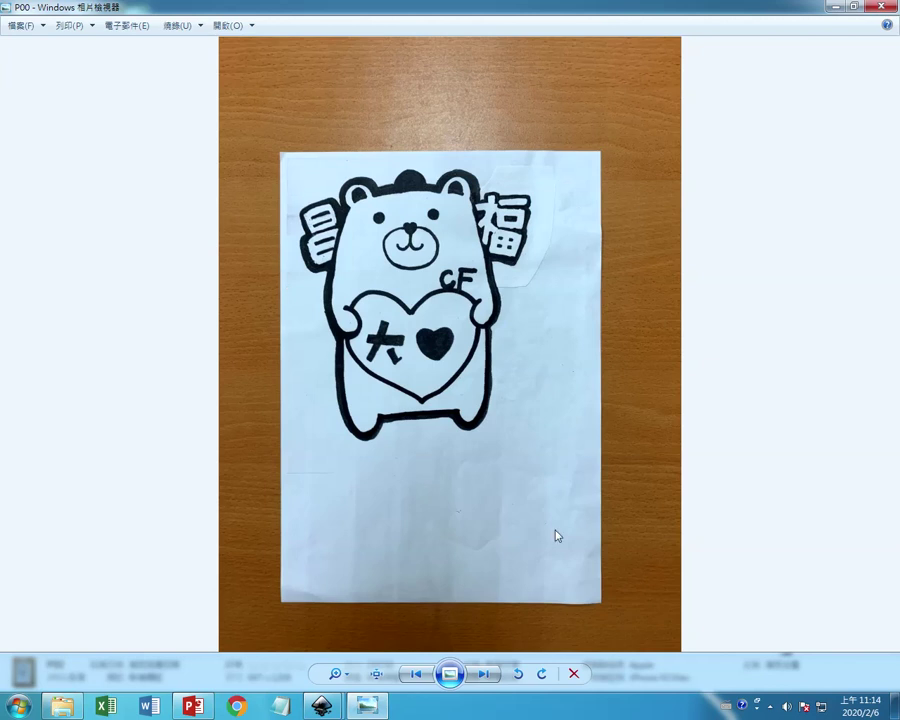
{"action": "left_click", "coordinate": [484, 675]}
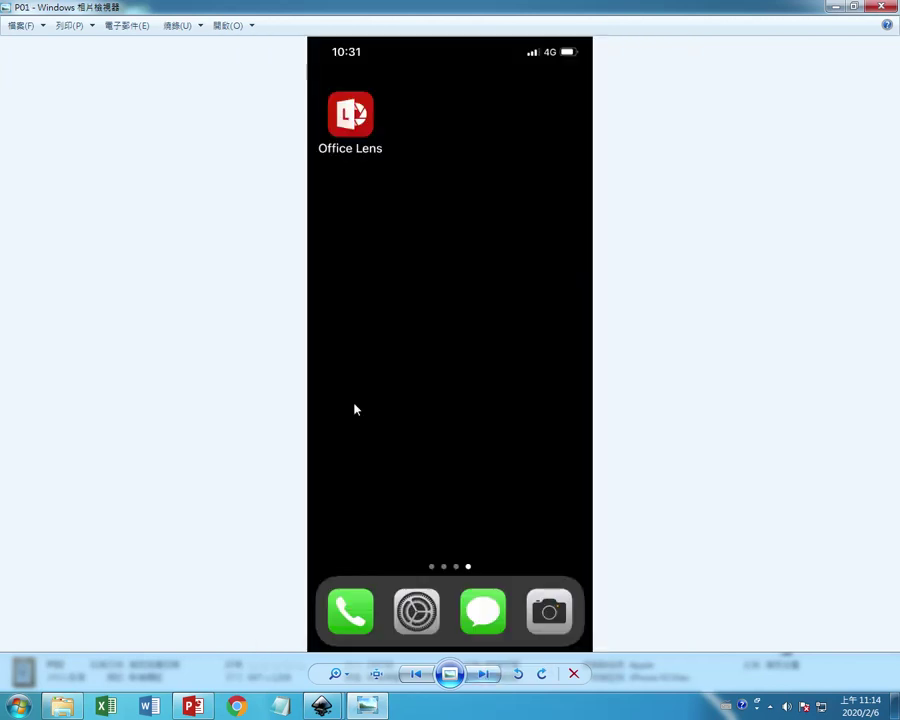
{"action": "left_click", "coordinate": [484, 675]}
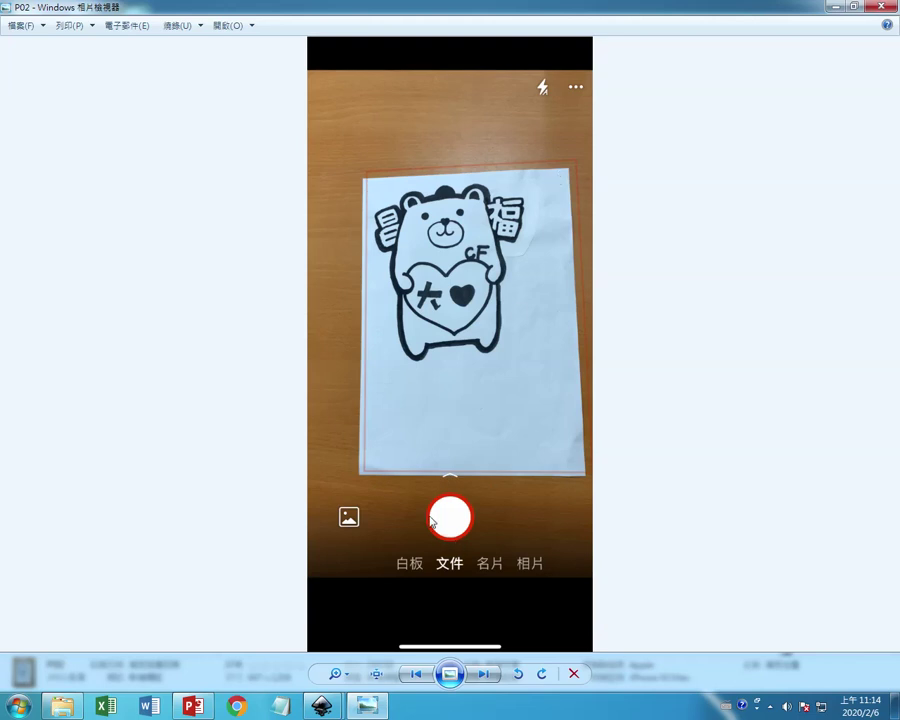
{"action": "left_click", "coordinate": [487, 677]}
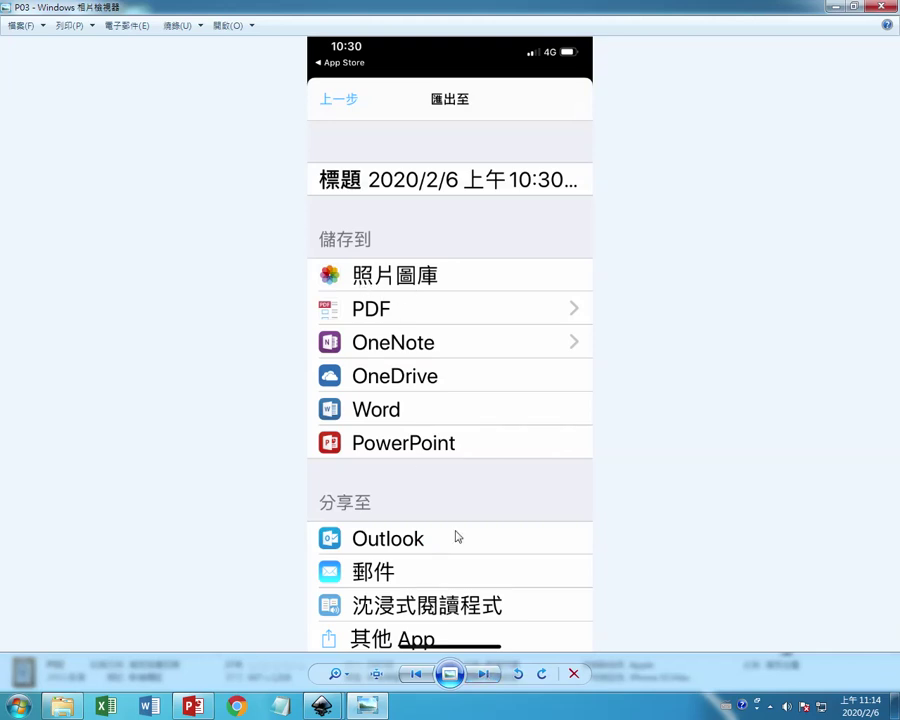
{"action": "left_click", "coordinate": [482, 674]}
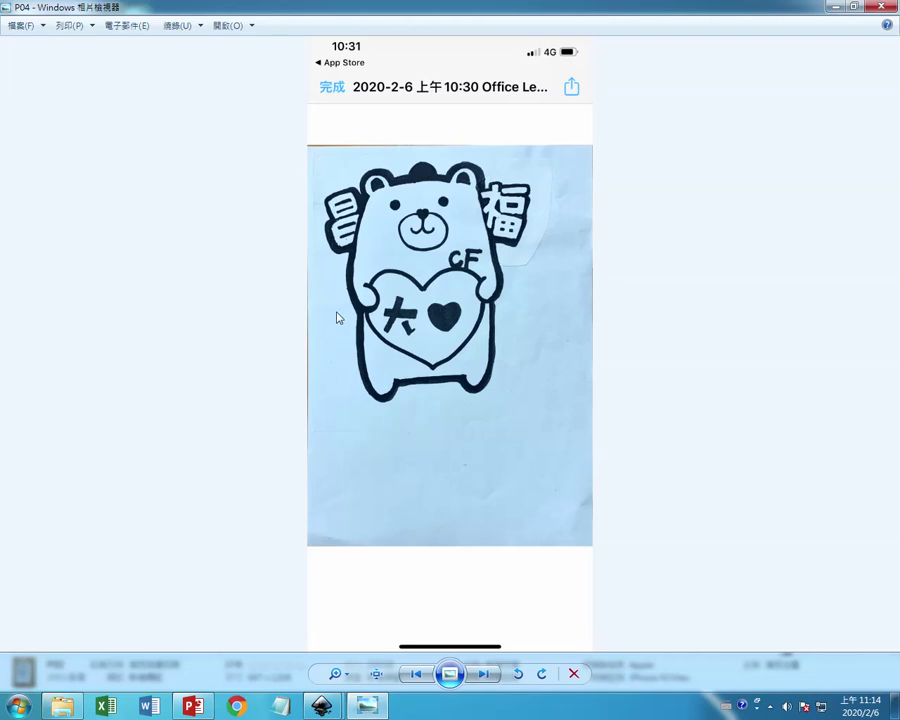
{"action": "left_click", "coordinate": [483, 676]}
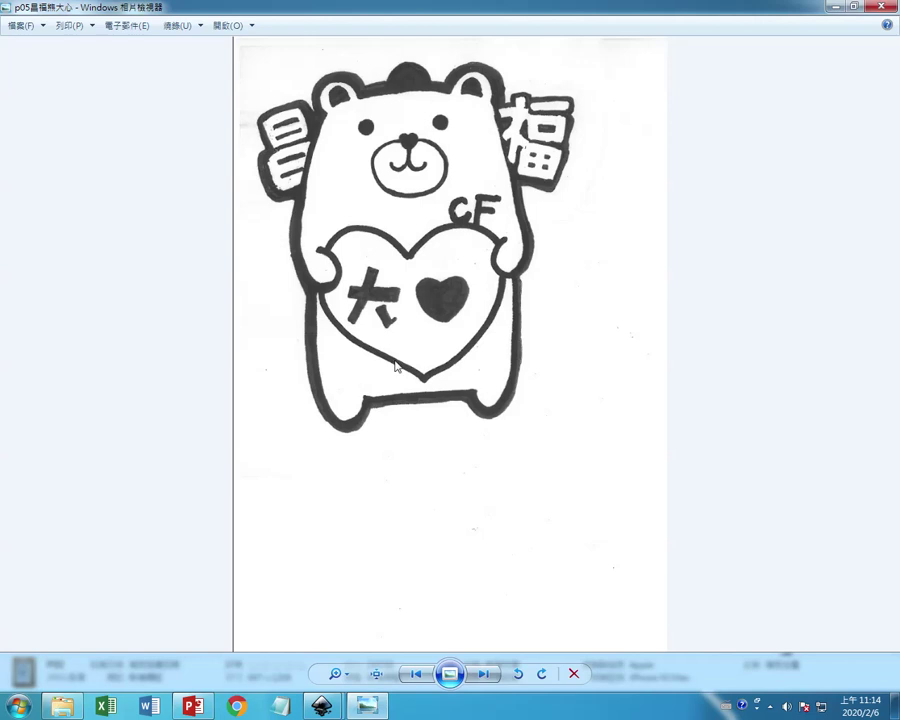
- Minimize the viewer and bring the blank Inkscape document to the front
{"action": "left_click", "coordinate": [833, 8]}
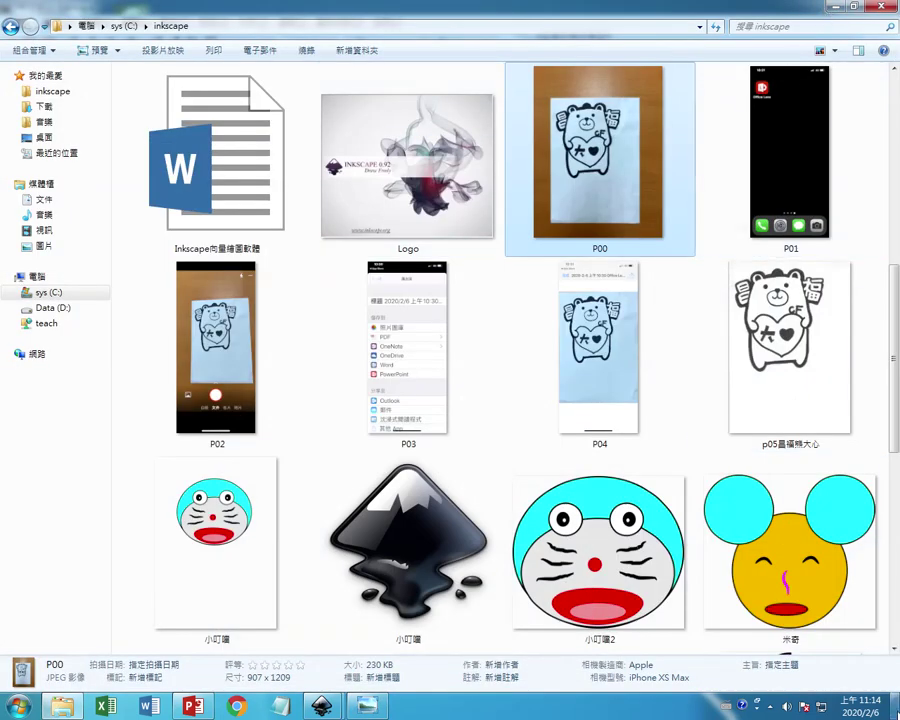
{"action": "left_click", "coordinate": [895, 706]}
{"action": "mouse_move", "coordinate": [322, 706]}
{"action": "left_click", "coordinate": [266, 642]}
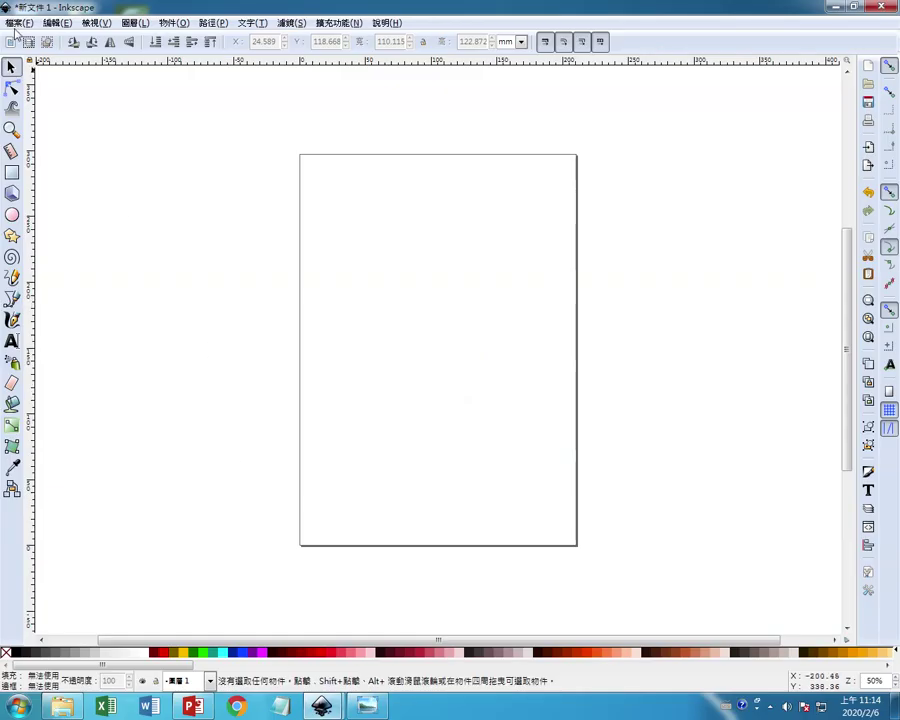
- Import the p05 bear scan into Inkscape as an embedded bitmap
{"action": "left_click", "coordinate": [15, 23]}
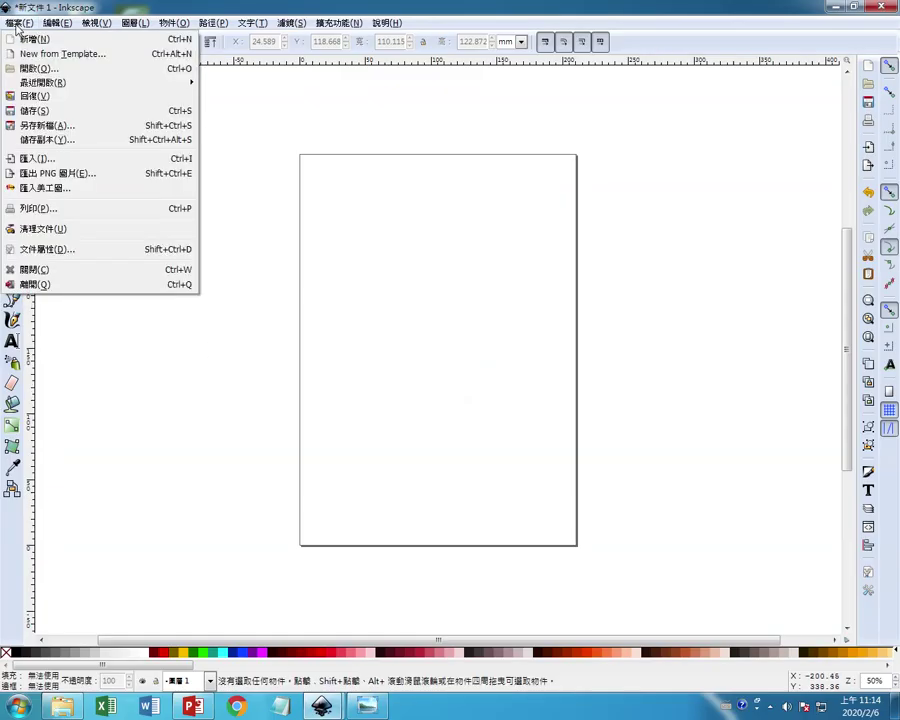
{"action": "left_click", "coordinate": [42, 161]}
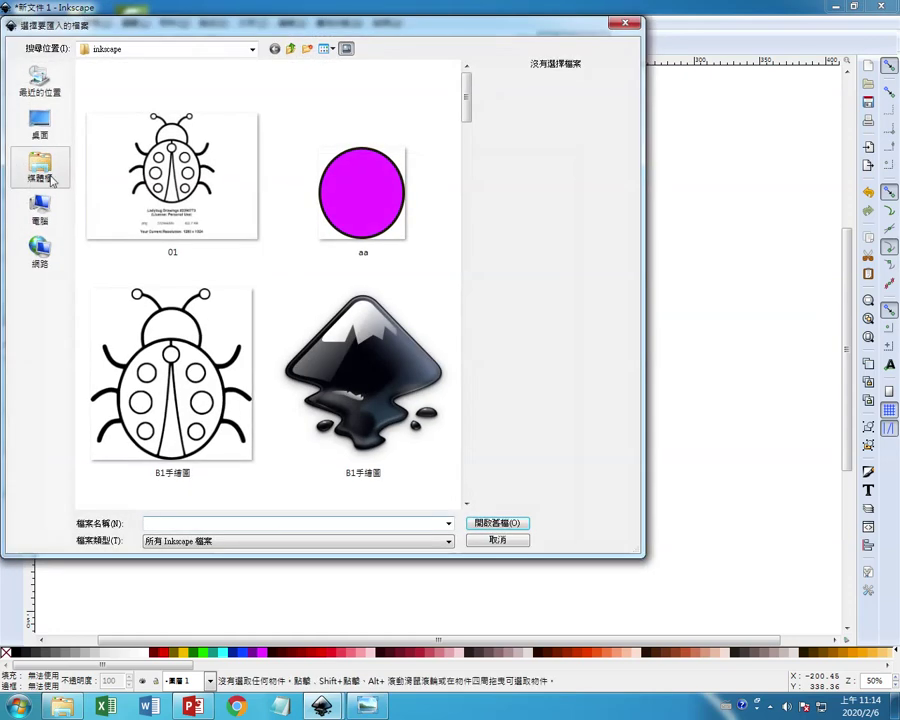
{"action": "left_click_drag", "start_coordinate": [466, 93], "coordinate": [462, 299]}
{"action": "left_click", "coordinate": [172, 320]}
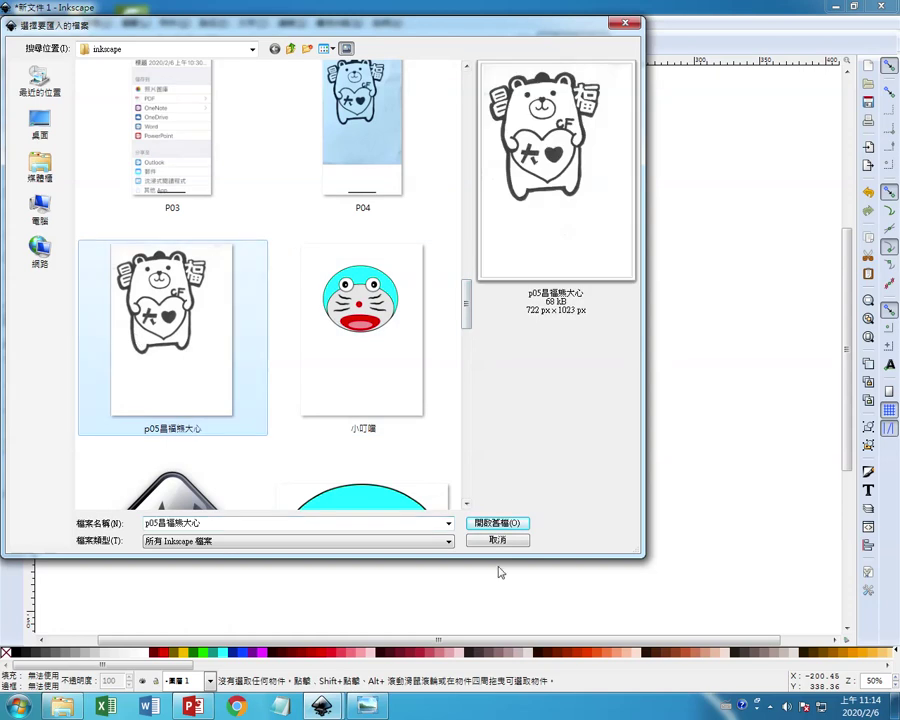
{"action": "left_click", "coordinate": [497, 522]}
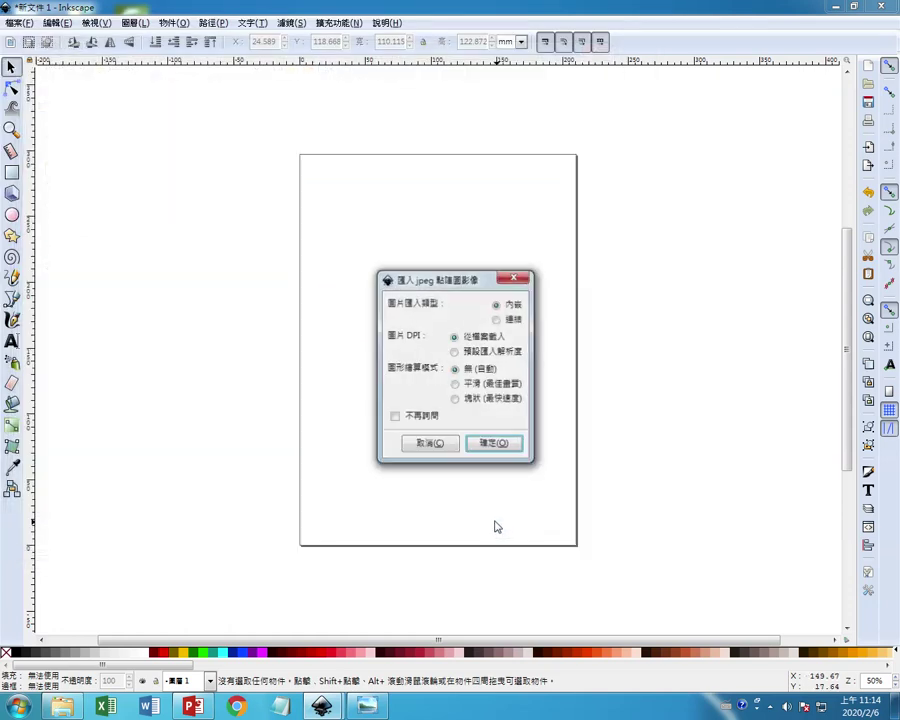
{"action": "left_click", "coordinate": [498, 443]}
- Place the bear scan at the page's top-left corner and zoom in to inspect it
{"action": "mouse_move", "coordinate": [507, 405]}
{"action": "left_mouse_down"}
{"action": "mouse_move", "coordinate": [506, 375]}
{"action": "mouse_move", "coordinate": [450, 247]}
{"action": "left_mouse_up"}
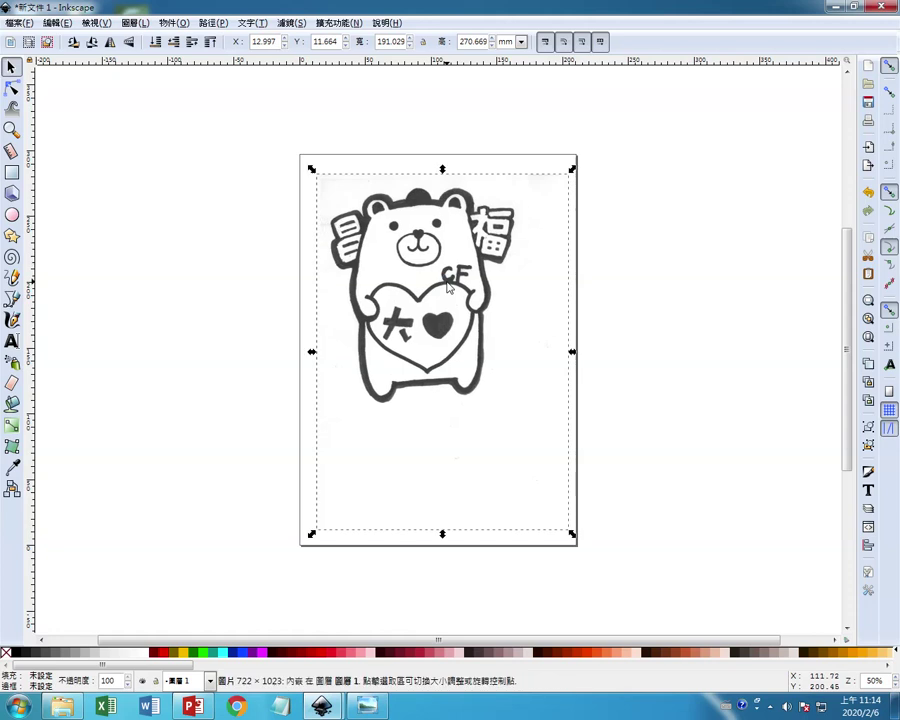
{"action": "key", "text": "plus"}
{"action": "key", "text": "plus"}
{"action": "key", "text": "plus"}
{"action": "key", "text": "plus"}
{"action": "key", "text": "plus"}
{"action": "key", "text": "plus"}
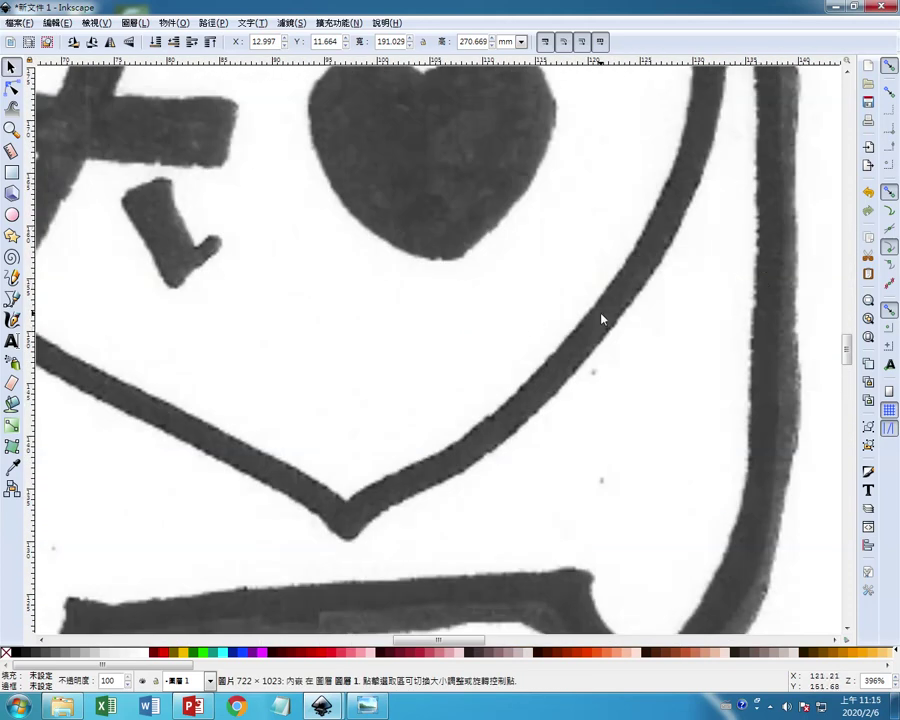
{"action": "key", "text": "plus"}
{"action": "key", "text": "plus"}
{"action": "key", "text": "plus"}
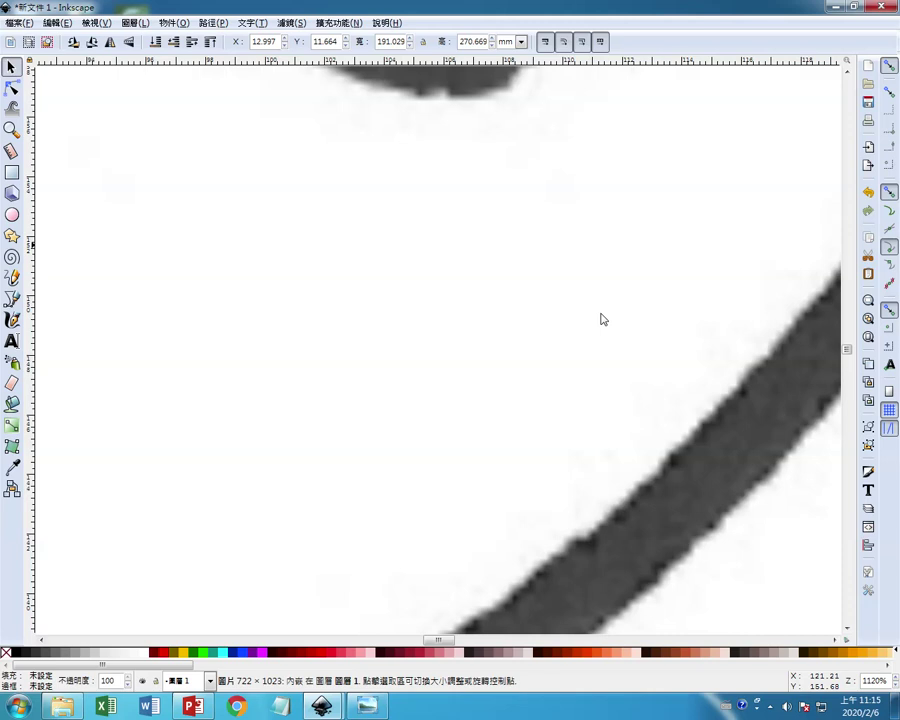
{"action": "key", "text": "minus"}
{"action": "key", "text": "minus"}
{"action": "key", "text": "minus"}
{"action": "key", "text": "minus"}
{"action": "key", "text": "minus"}
{"action": "key", "text": "minus"}
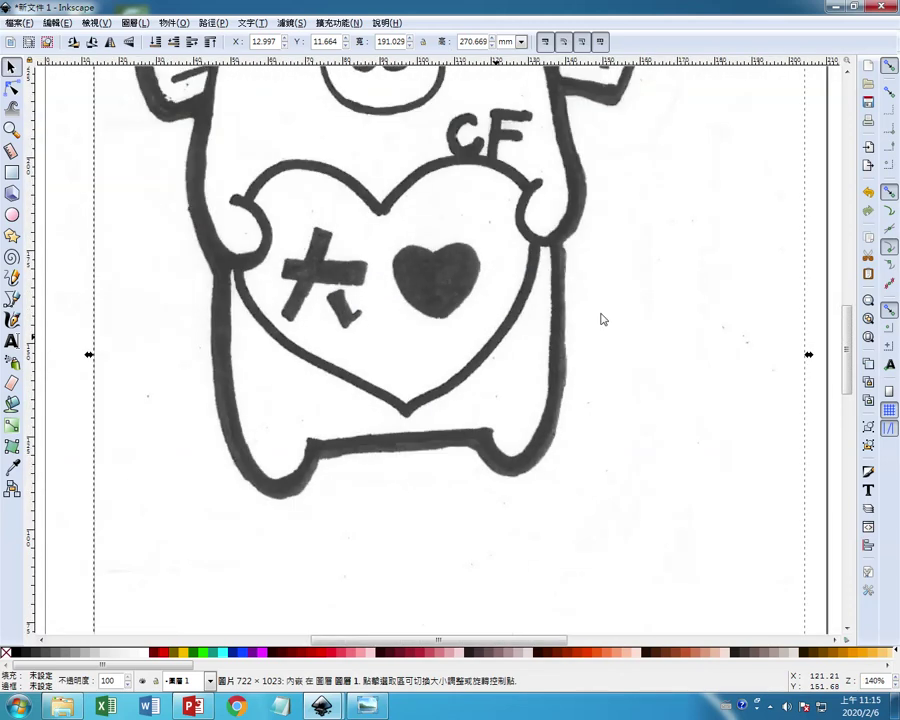
{"action": "key", "text": "minus"}
{"action": "key", "text": "minus"}
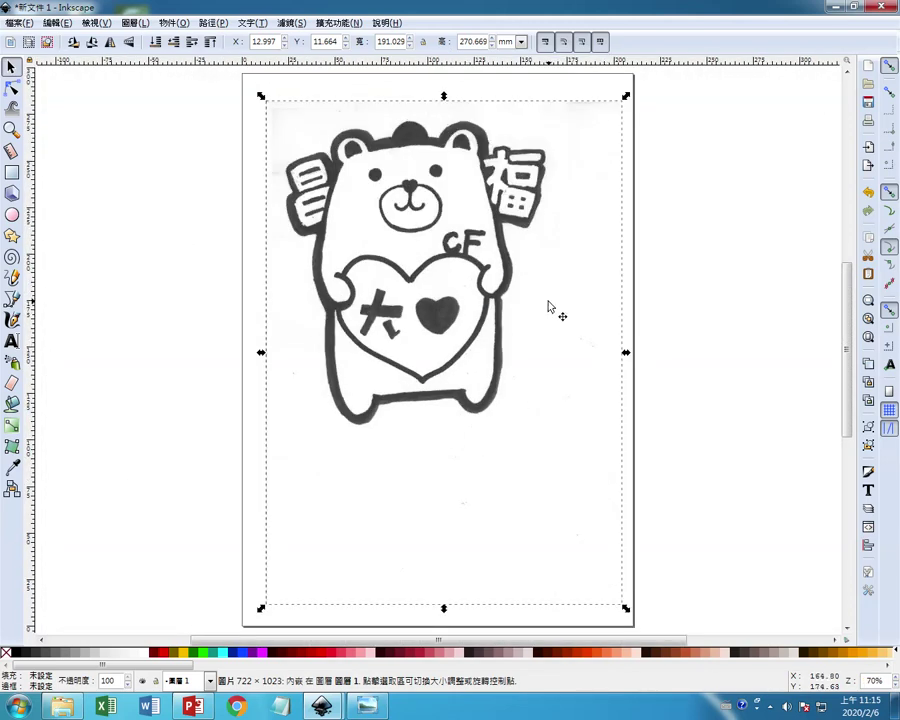
- In Trace Bitmap, preview brightness, edge-detection and 10-colour quantization traces
{"action": "left_click", "coordinate": [213, 22]}
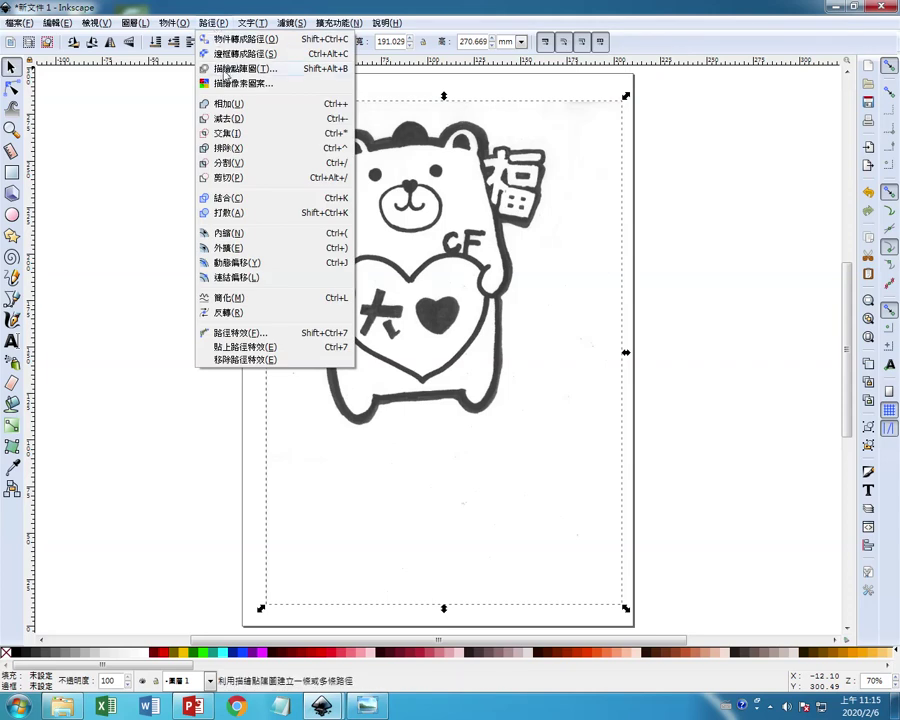
{"action": "left_click", "coordinate": [241, 68]}
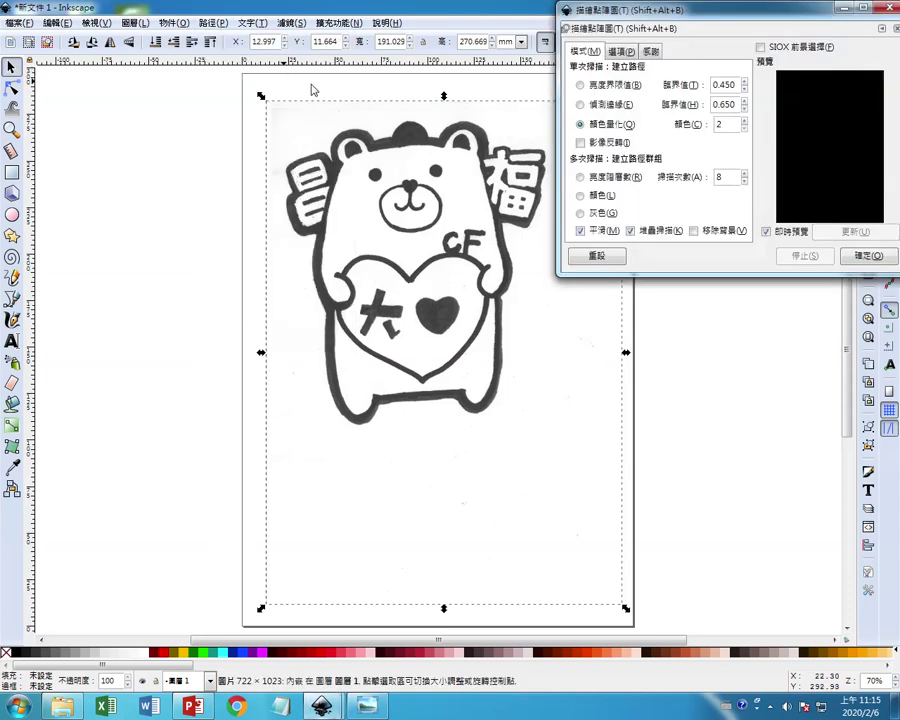
{"action": "left_click_drag", "start_coordinate": [697, 35], "coordinate": [610, 141]}
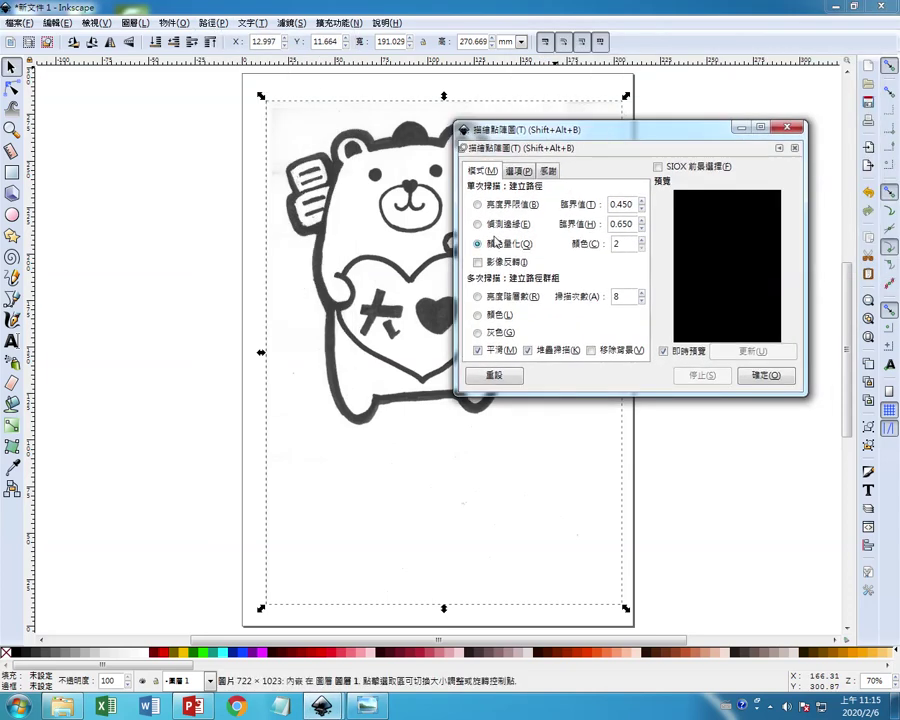
{"action": "left_click", "coordinate": [478, 204]}
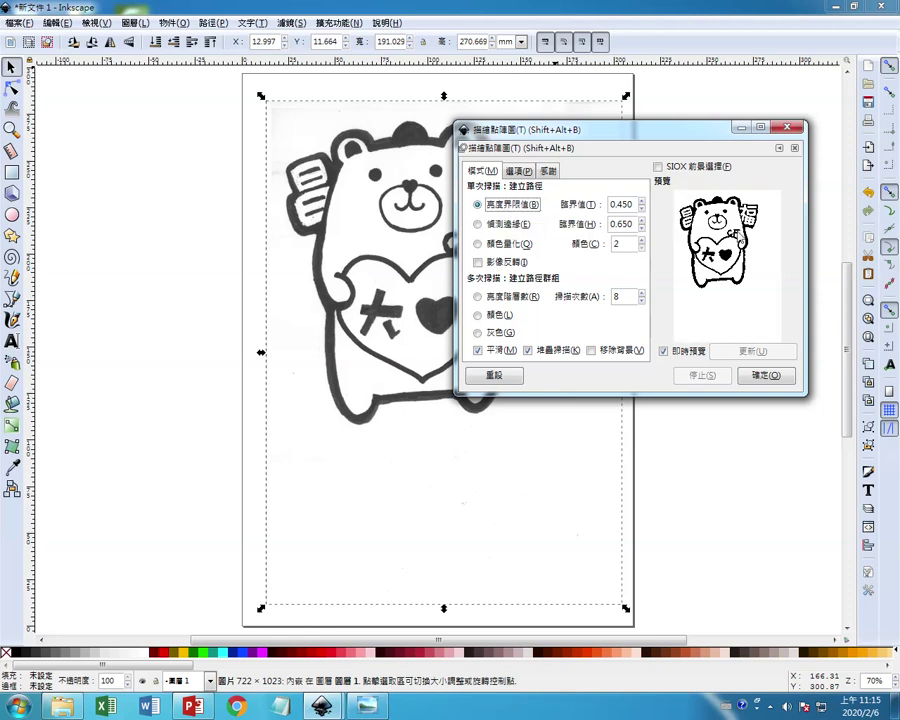
{"action": "left_click", "coordinate": [478, 224]}
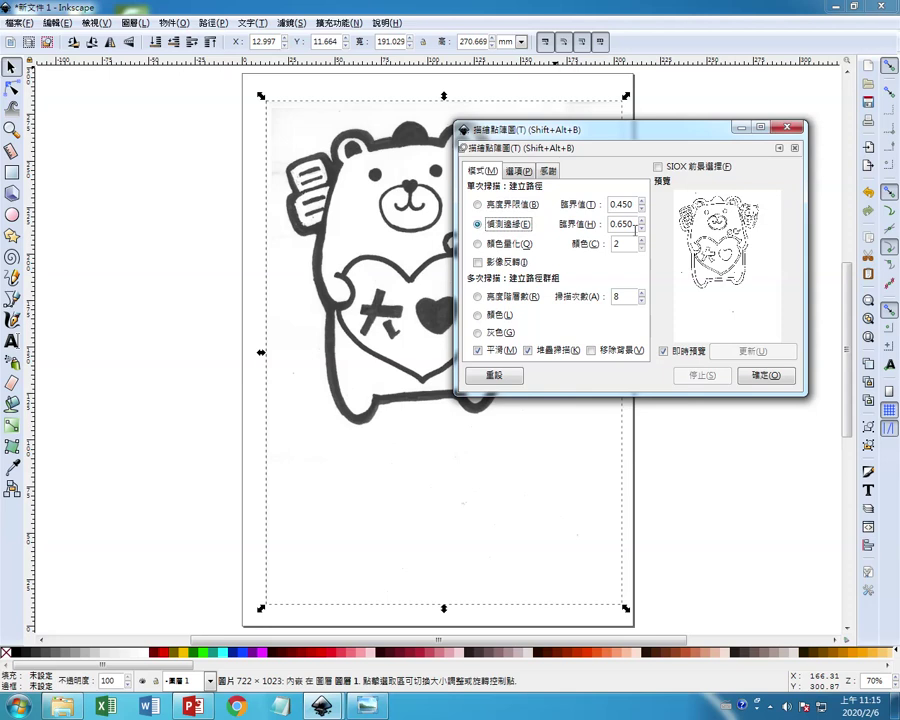
{"action": "left_click", "coordinate": [478, 245]}
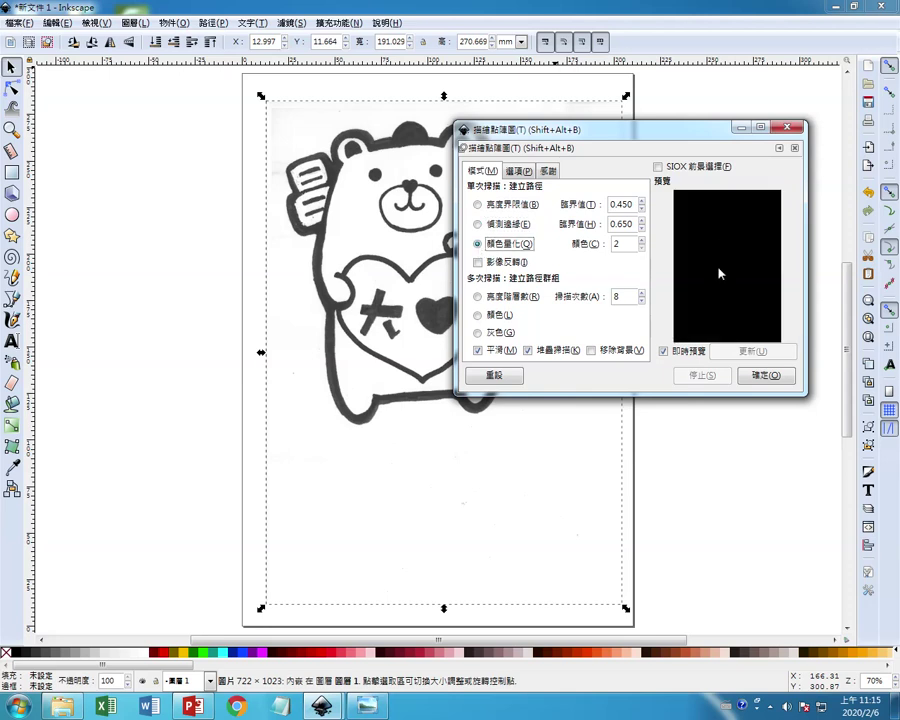
{"action": "left_click_drag", "start_coordinate": [624, 244], "coordinate": [561, 243]}
{"action": "type", "text": "10"}
- Return to brightness cutoff mode and set the threshold to 0.8
{"action": "left_click", "coordinate": [479, 225]}
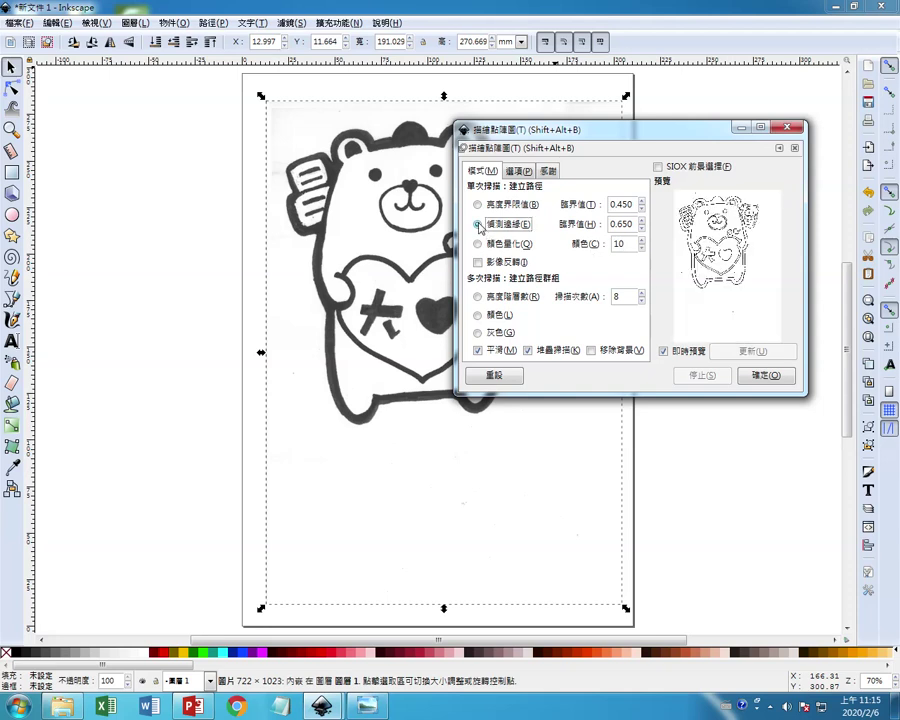
{"action": "left_click", "coordinate": [477, 244]}
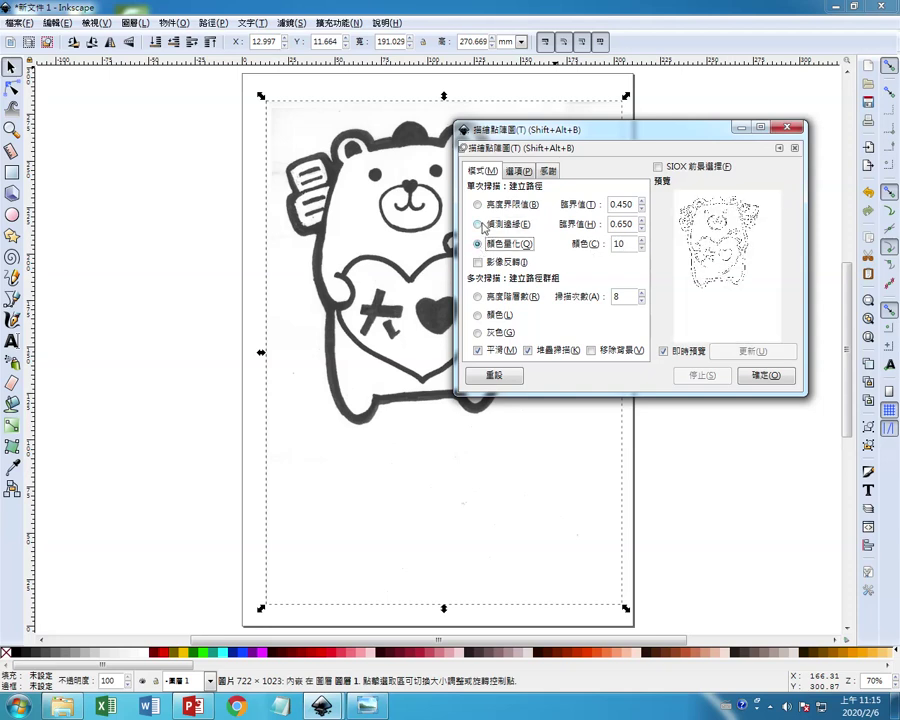
{"action": "left_click", "coordinate": [477, 205]}
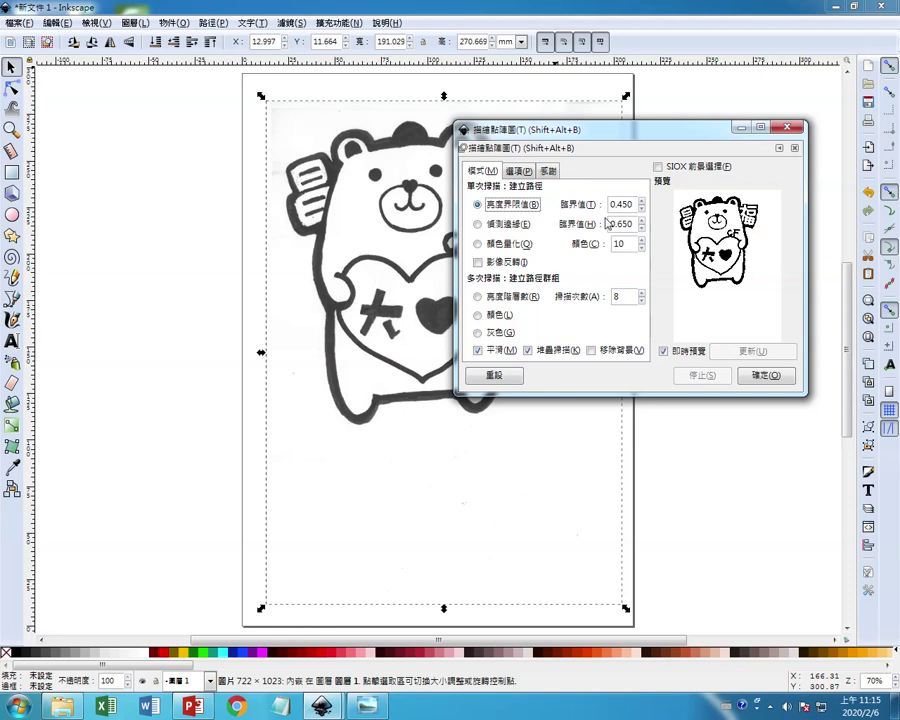
{"action": "left_click_drag", "start_coordinate": [633, 204], "coordinate": [531, 205]}
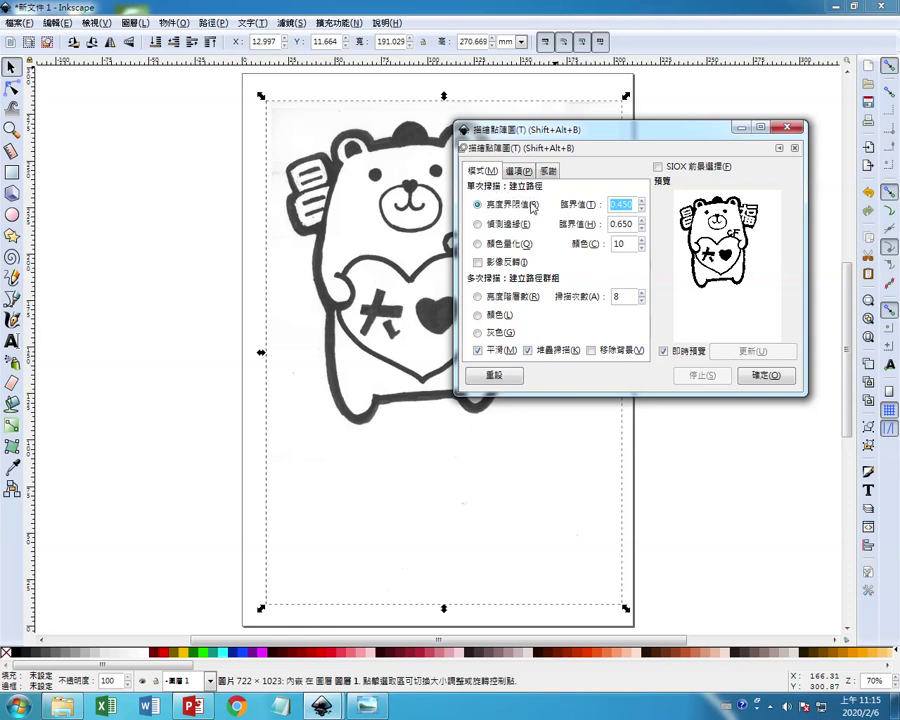
{"action": "type", "text": "0.1"}
{"action": "left_click", "coordinate": [664, 351]}
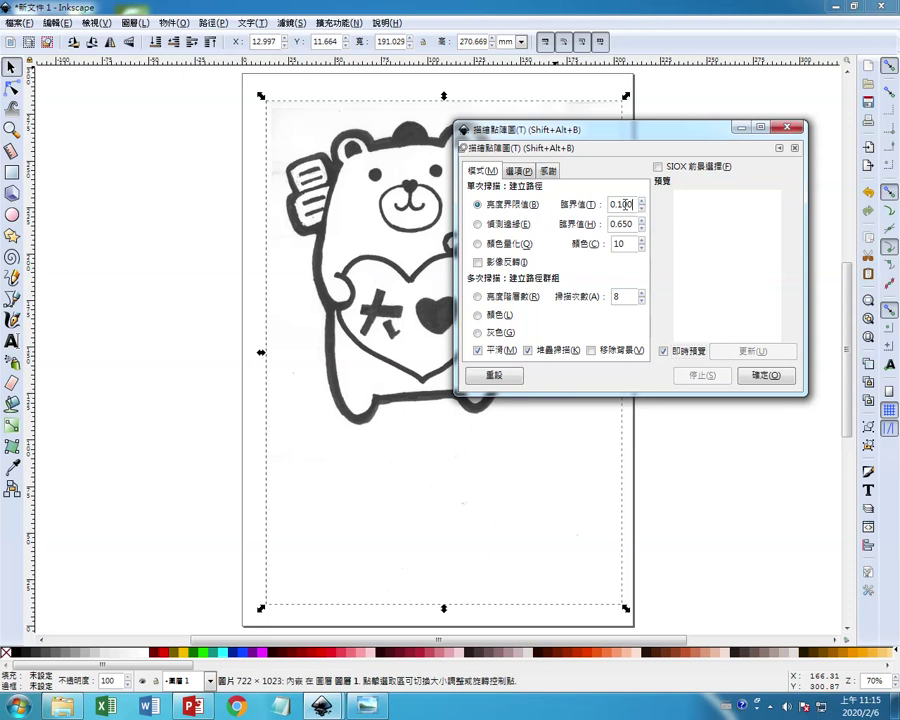
{"action": "left_click_drag", "start_coordinate": [634, 204], "coordinate": [479, 205]}
{"action": "type", "text": "0.8"}
{"action": "left_click", "coordinate": [664, 351]}
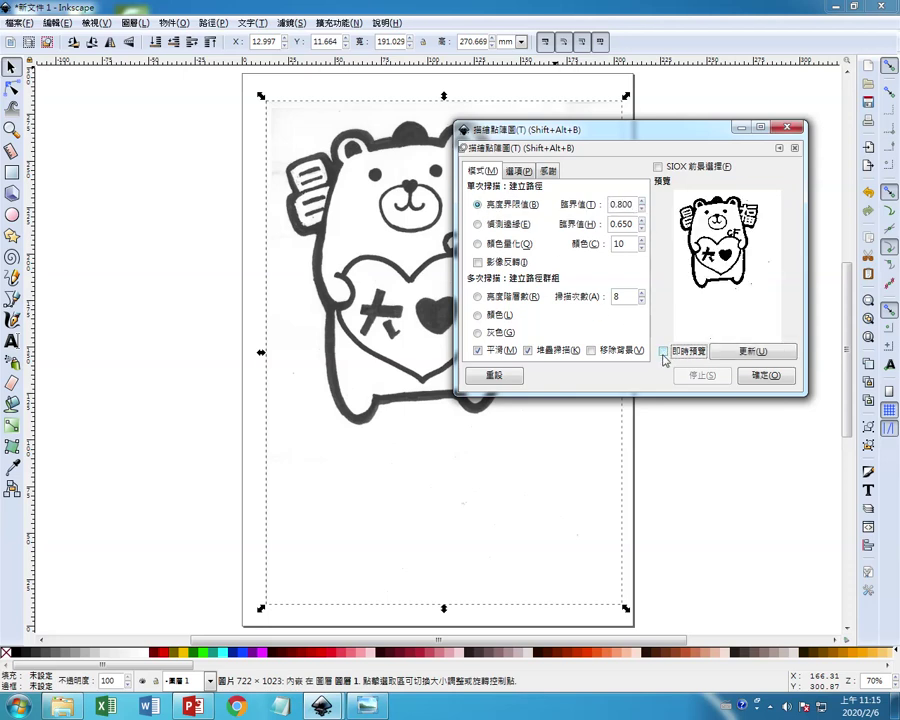
- Compare a 0.99 threshold in live preview, then trace the bear at 0.800
{"action": "left_click", "coordinate": [663, 353]}
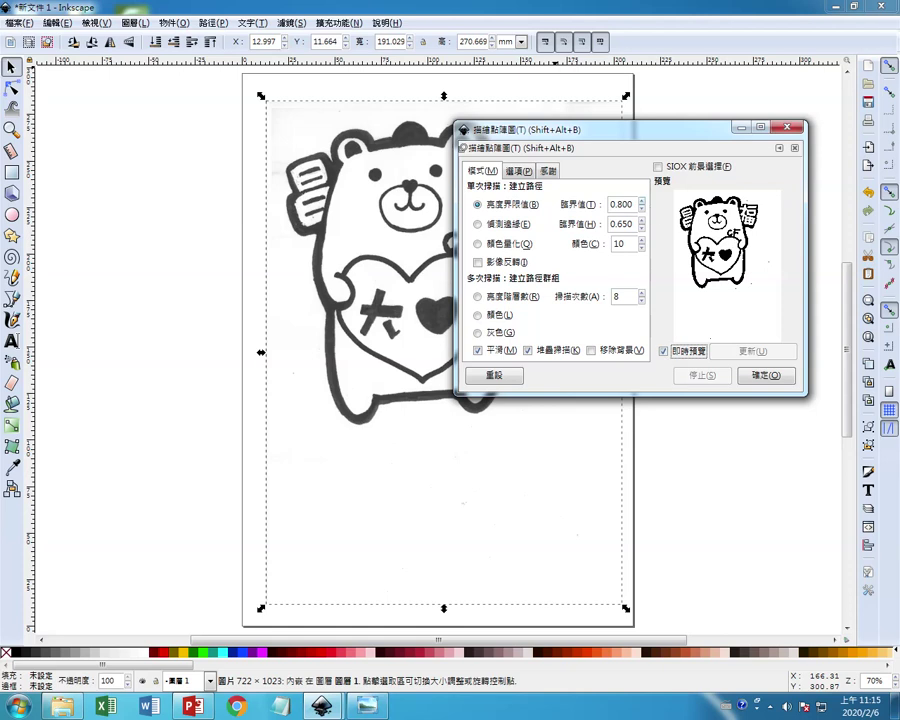
{"action": "left_click_drag", "start_coordinate": [632, 204], "coordinate": [460, 218]}
{"action": "type", "text": "0.99"}
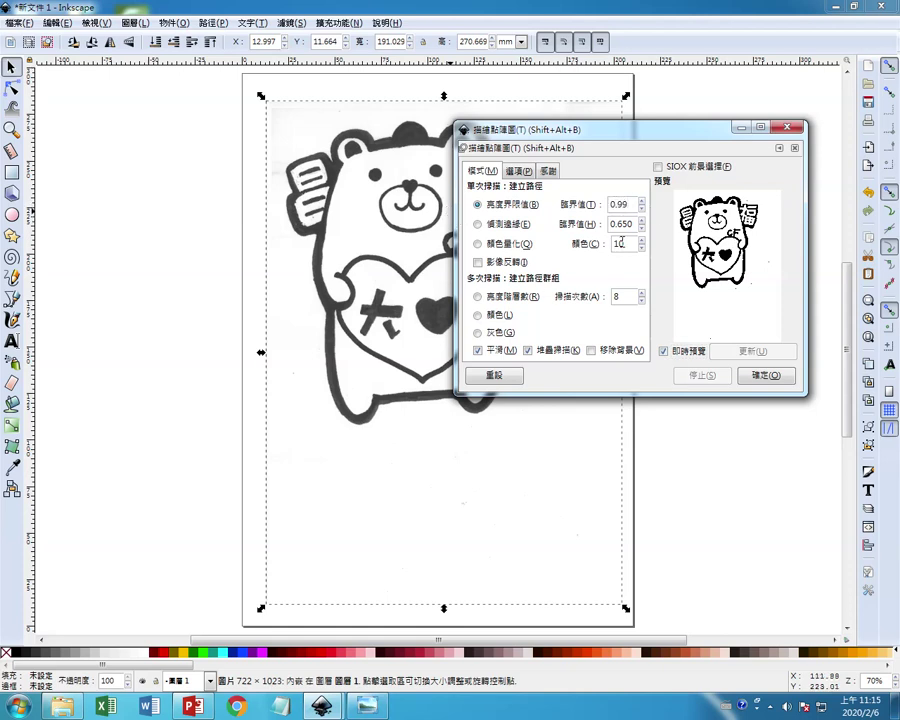
{"action": "left_click", "coordinate": [621, 243]}
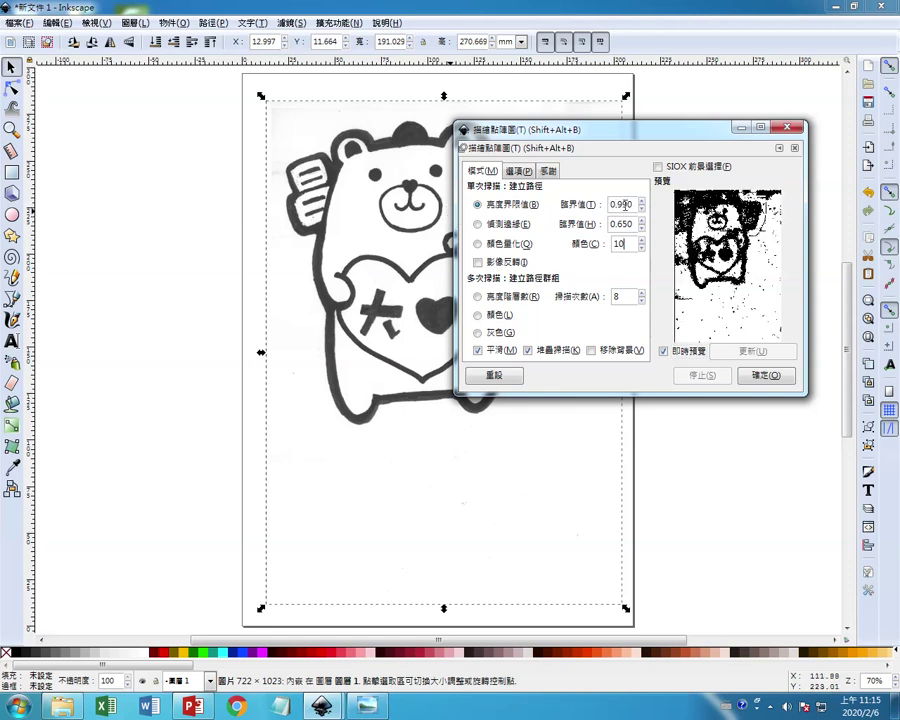
{"action": "left_click_drag", "start_coordinate": [633, 206], "coordinate": [445, 205]}
{"action": "type", "text": "0.8"}
{"action": "left_click", "coordinate": [663, 352]}
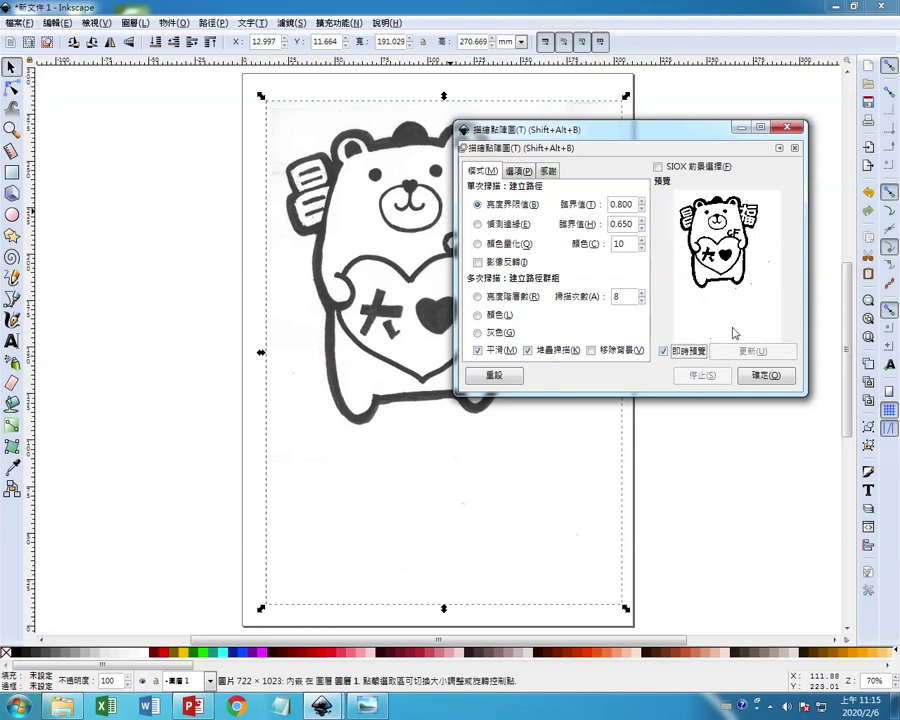
{"action": "left_click", "coordinate": [763, 376]}
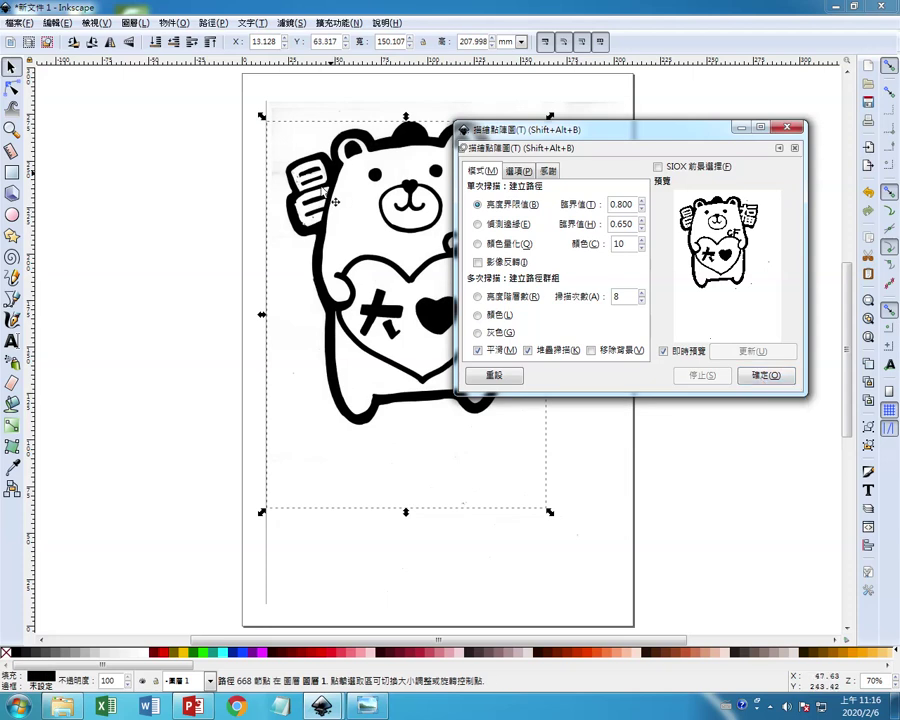
- Move the traced bear off the page to the left and shift the scan right
{"action": "left_click", "coordinate": [795, 129]}
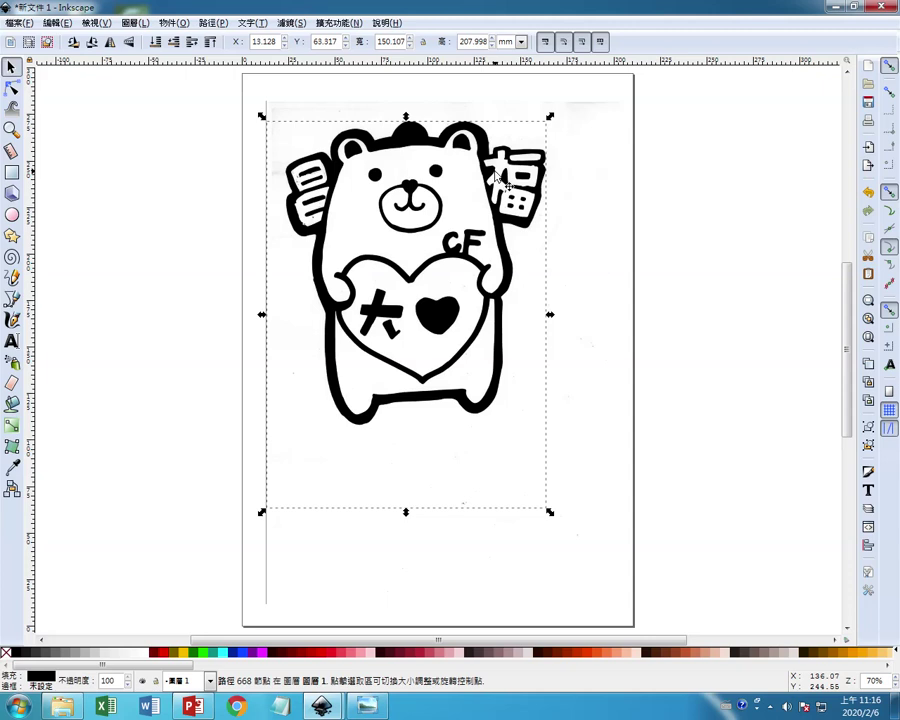
{"action": "left_click_drag", "start_coordinate": [476, 183], "coordinate": [219, 200]}
{"action": "left_click", "coordinate": [455, 186]}
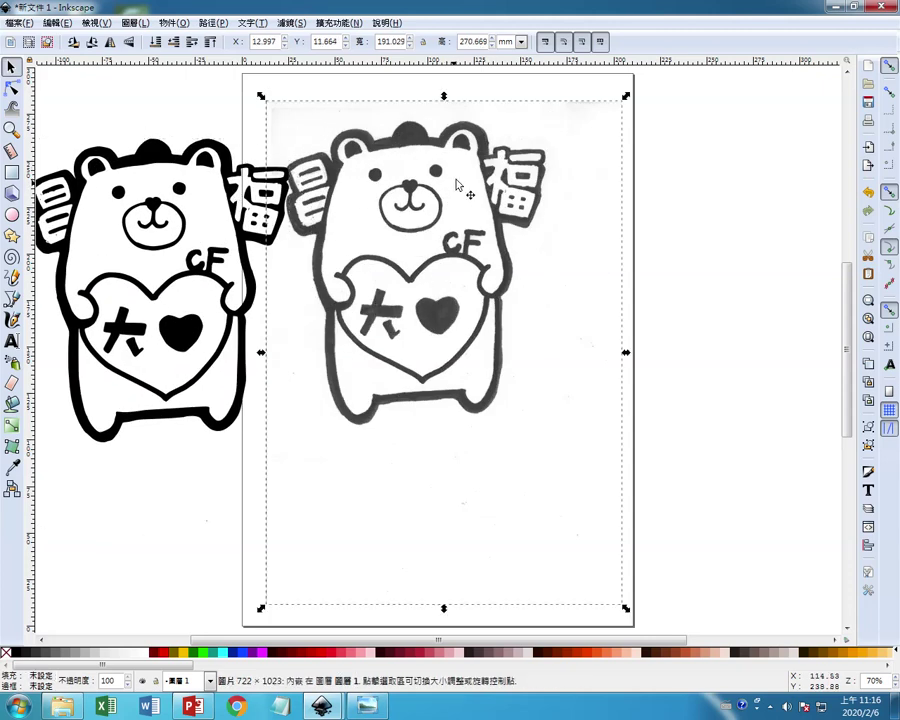
{"action": "mouse_move", "coordinate": [458, 186]}
{"action": "left_mouse_down"}
{"action": "mouse_move", "coordinate": [515, 203]}
{"action": "mouse_move", "coordinate": [530, 198]}
{"action": "left_mouse_up"}
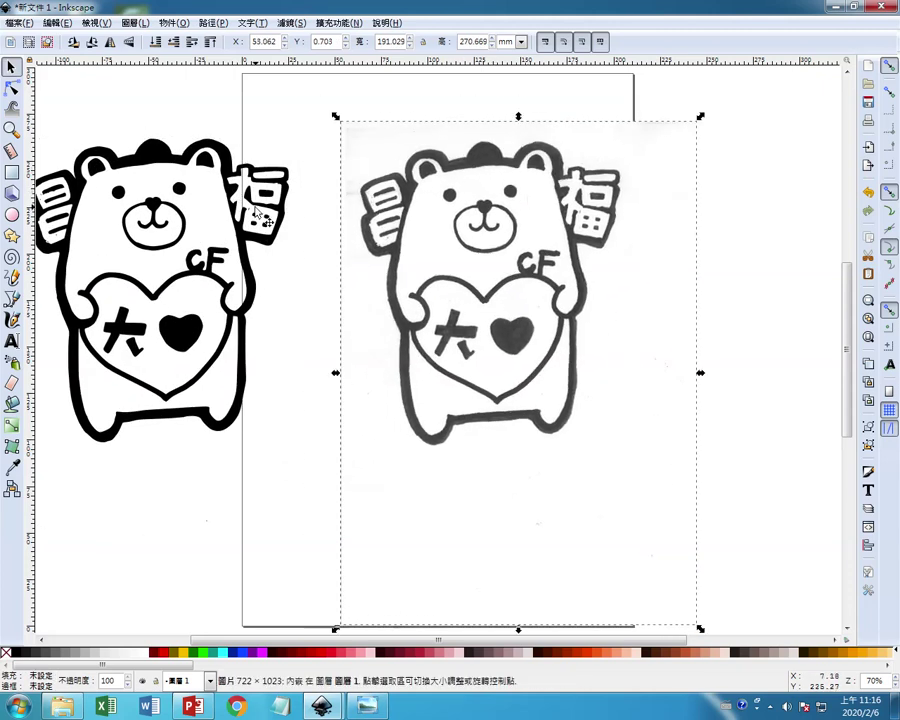
- Move the traced bear and the grey scan so they overlap on the page
{"action": "left_click", "coordinate": [214, 216]}
{"action": "left_click", "coordinate": [228, 232]}
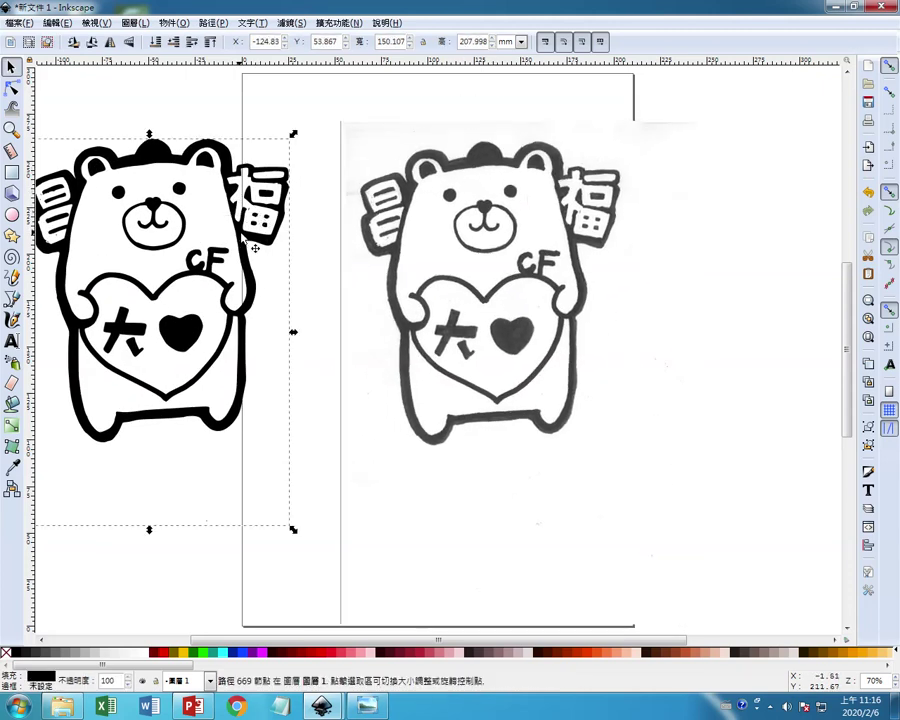
{"action": "left_click_drag", "start_coordinate": [228, 232], "coordinate": [338, 258]}
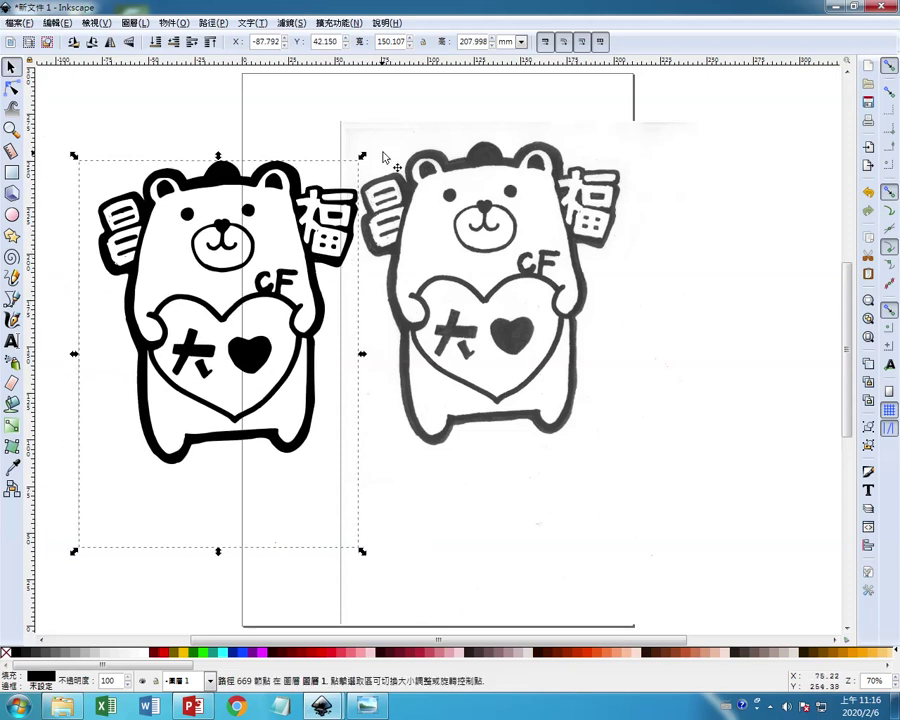
{"action": "left_click", "coordinate": [515, 210]}
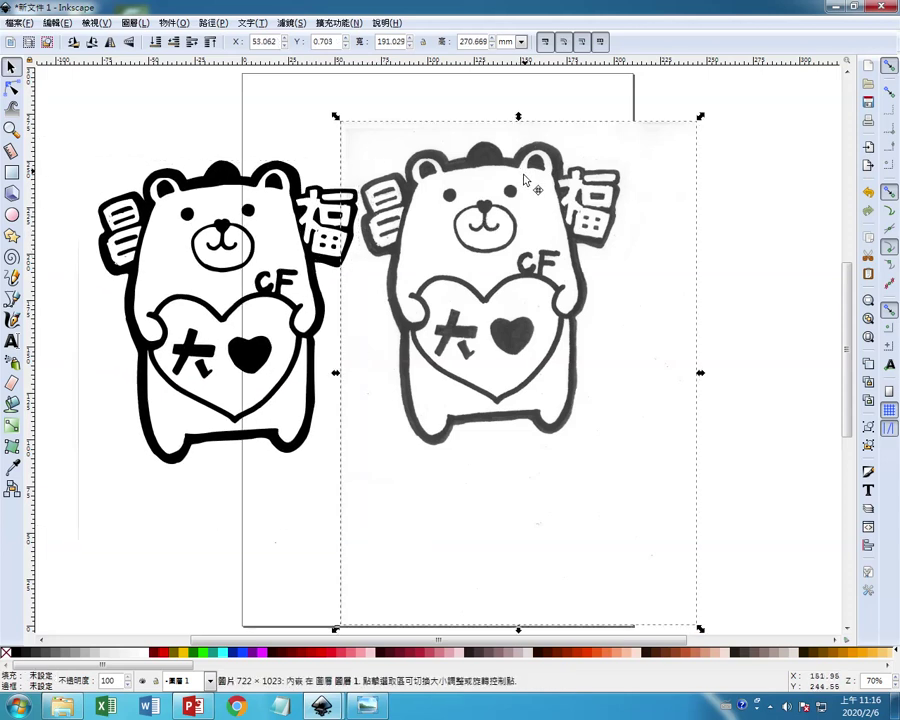
{"action": "left_click_drag", "start_coordinate": [526, 177], "coordinate": [323, 284]}
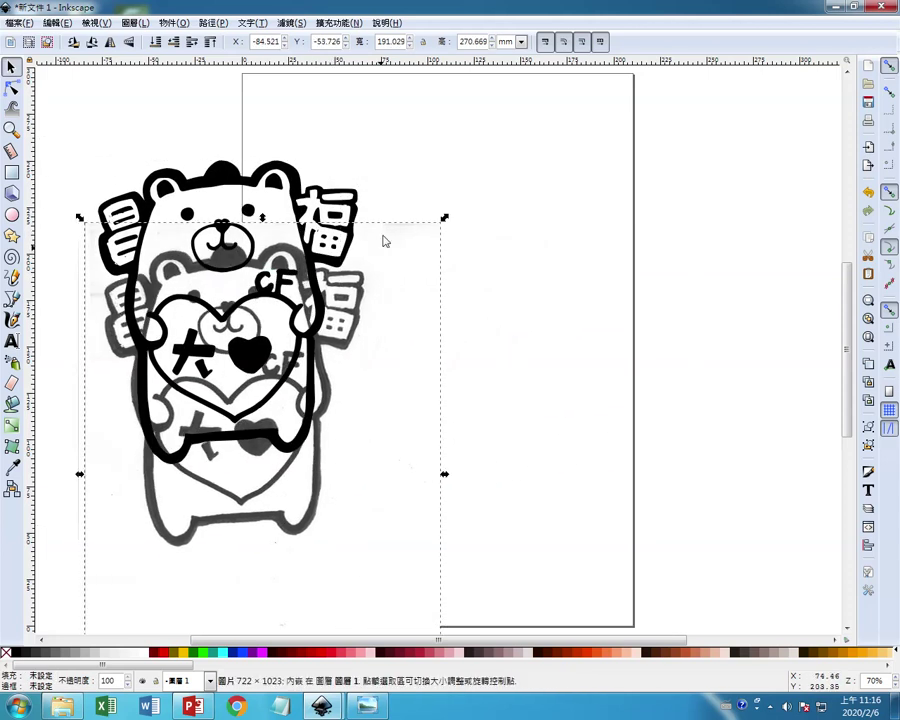
- Zoom in on the overlapping bears to compare traced edges, then zoom back out
{"action": "key", "text": "plus"}
{"action": "key", "text": "plus"}
{"action": "key", "text": "plus"}
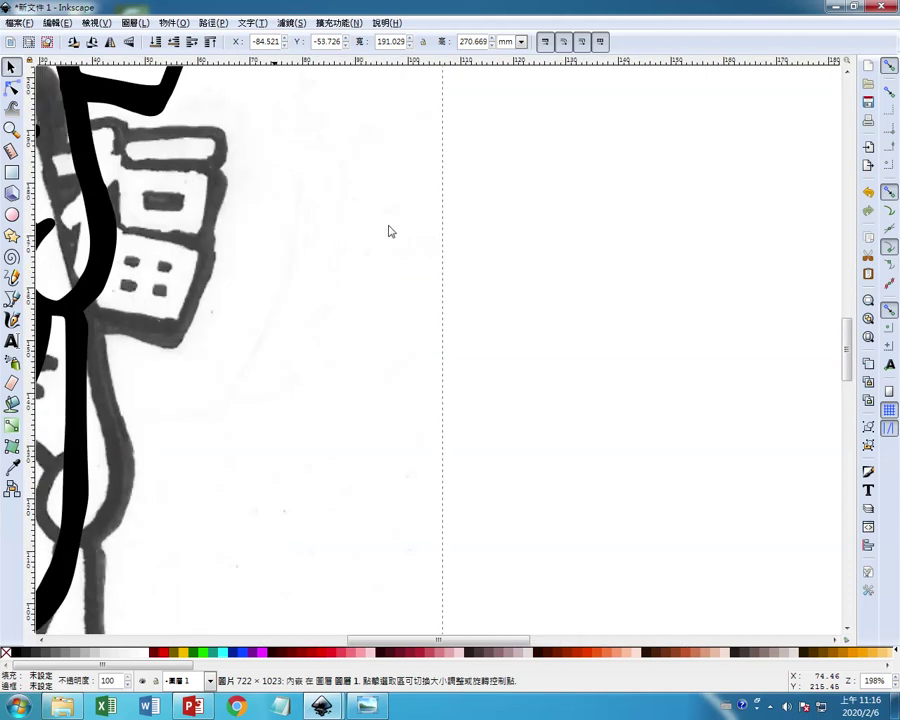
{"action": "left_click_drag", "start_coordinate": [463, 641], "coordinate": [428, 647]}
{"action": "scroll", "coordinate": [430, 506], "scroll_direction": "up", "scroll_amount": 3}
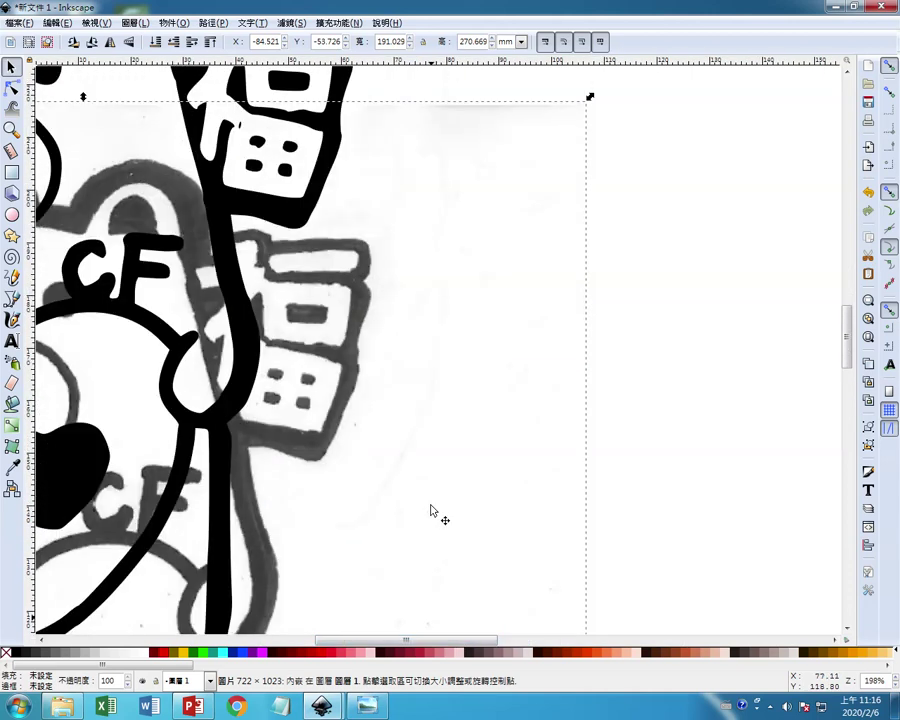
{"action": "scroll", "coordinate": [370, 394], "scroll_direction": "up", "scroll_amount": 2}
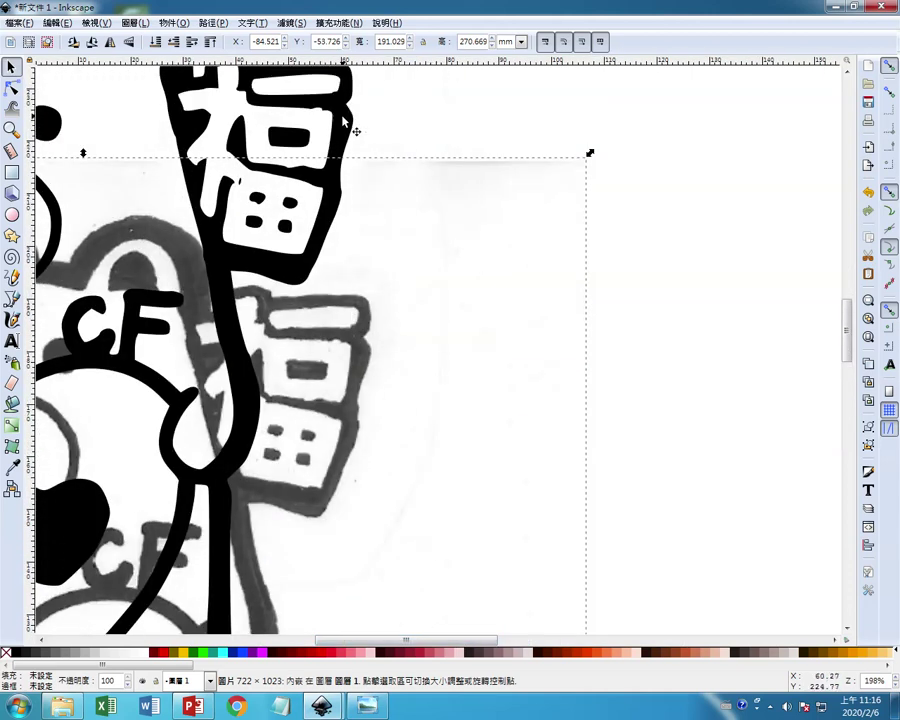
{"action": "key", "text": "plus"}
{"action": "key", "text": "plus"}
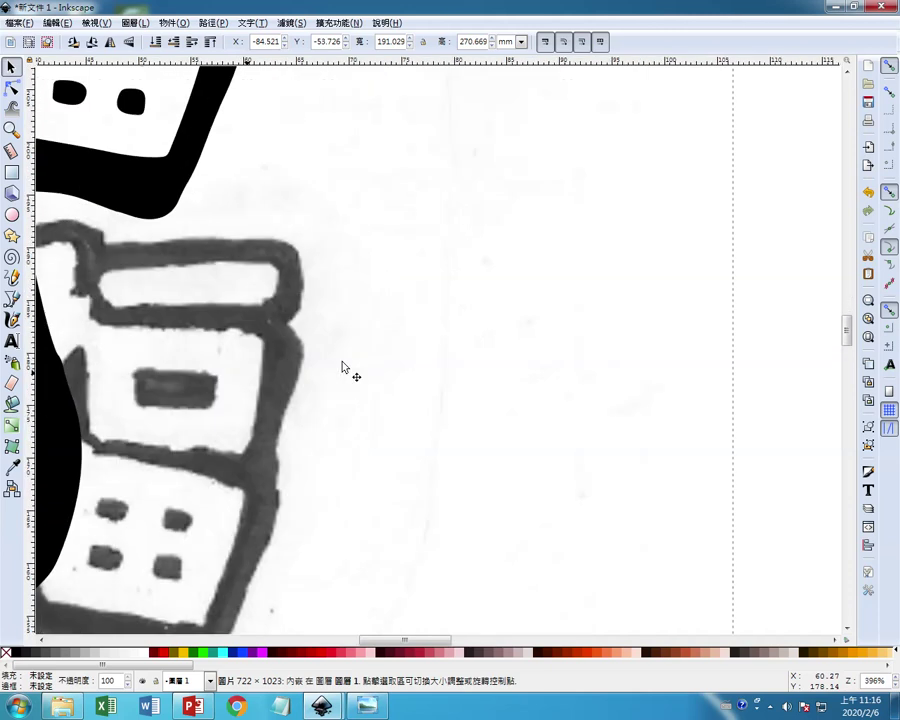
{"action": "key", "text": "plus"}
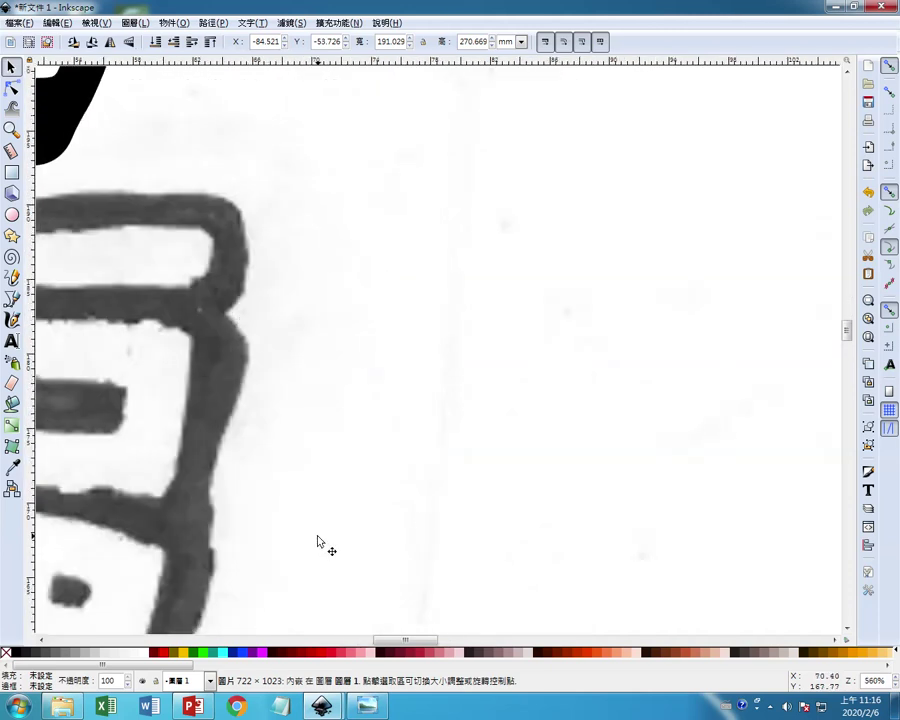
{"action": "key", "text": "plus"}
{"action": "key", "text": "plus"}
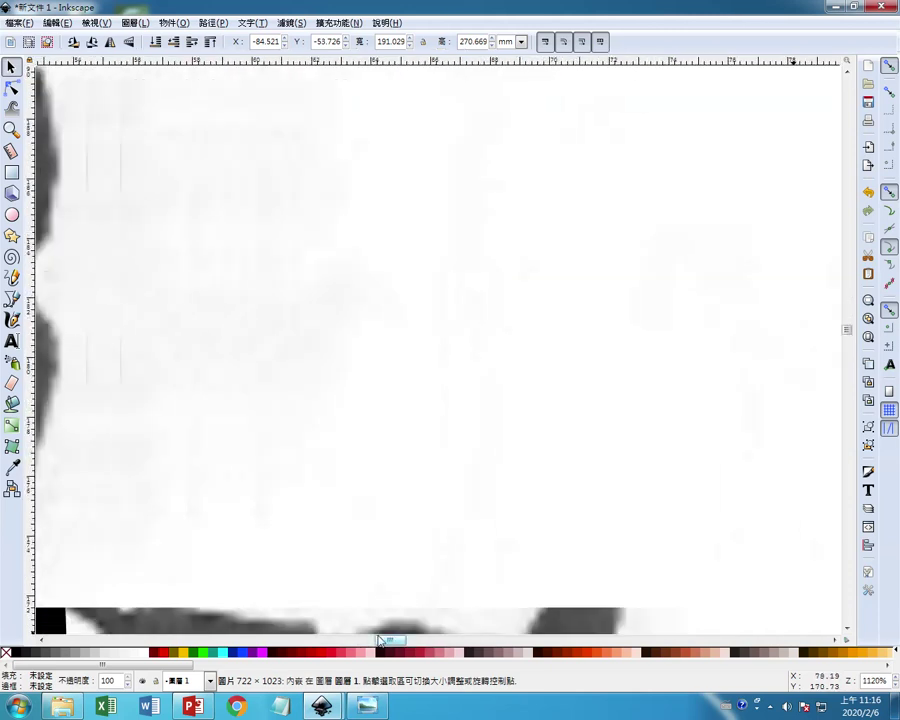
{"action": "scroll", "coordinate": [330, 560], "scroll_direction": "left", "scroll_amount": 5}
{"action": "scroll", "coordinate": [640, 462], "scroll_direction": "up", "scroll_amount": 5}
{"action": "scroll", "coordinate": [653, 466], "scroll_direction": "up", "scroll_amount": 3}
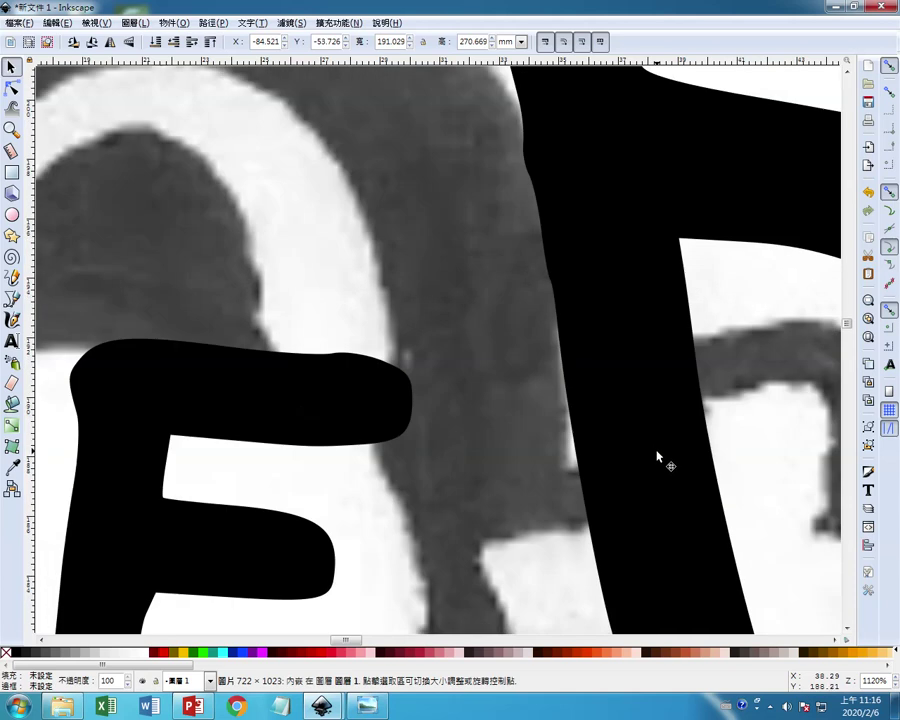
{"action": "key", "text": "minus"}
{"action": "key", "text": "minus"}
{"action": "key", "text": "minus"}
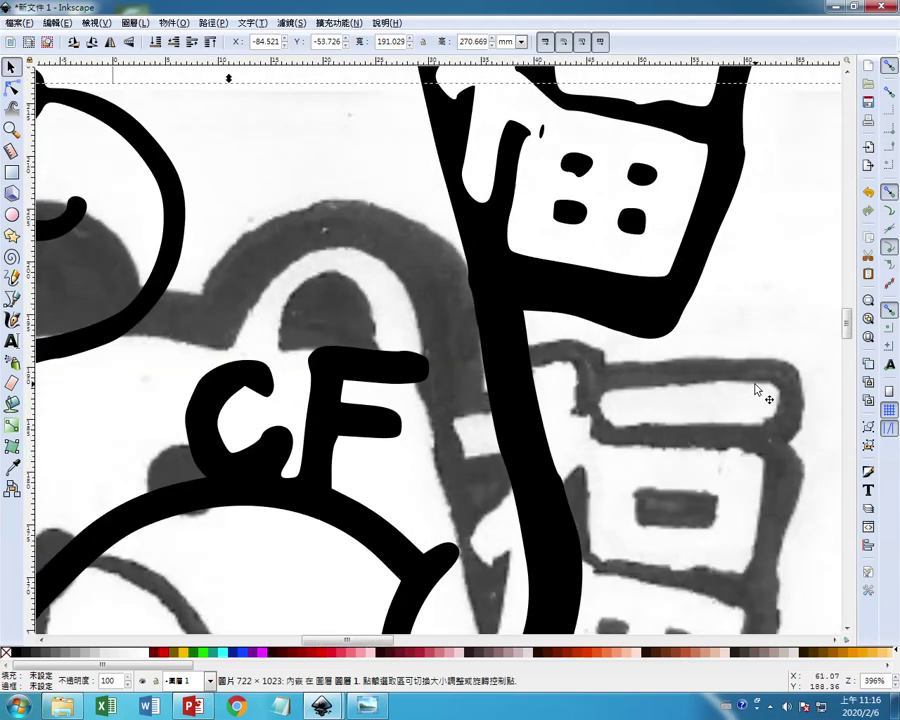
{"action": "key", "text": "minus"}
{"action": "key", "text": "minus"}
{"action": "key", "text": "minus"}
{"action": "key", "text": "minus"}
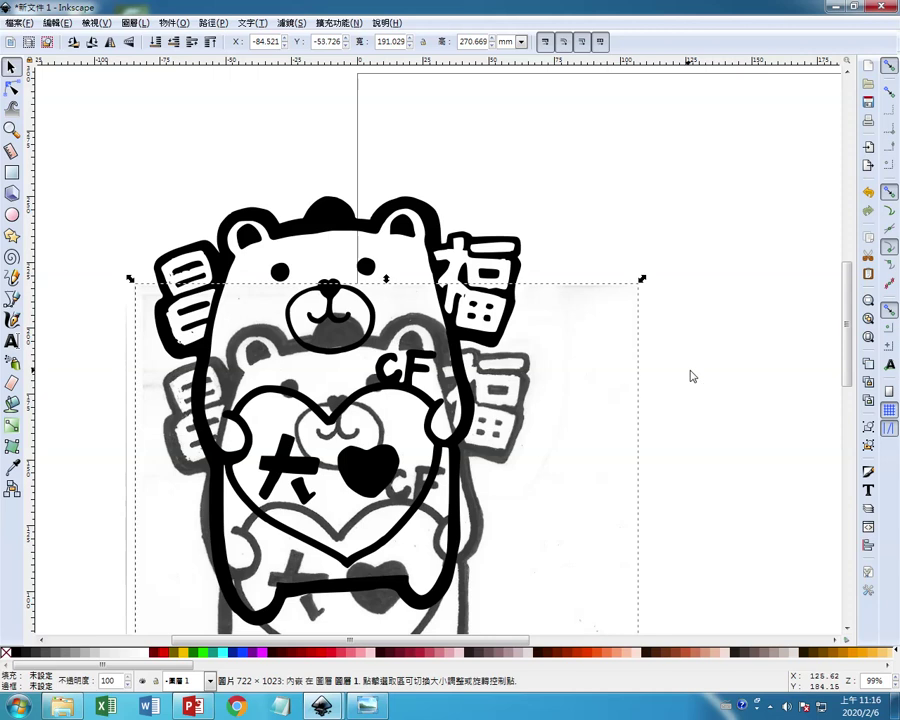
- Delete the scanned bitmap and move the traced bear onto the page
{"action": "left_click", "coordinate": [686, 294]}
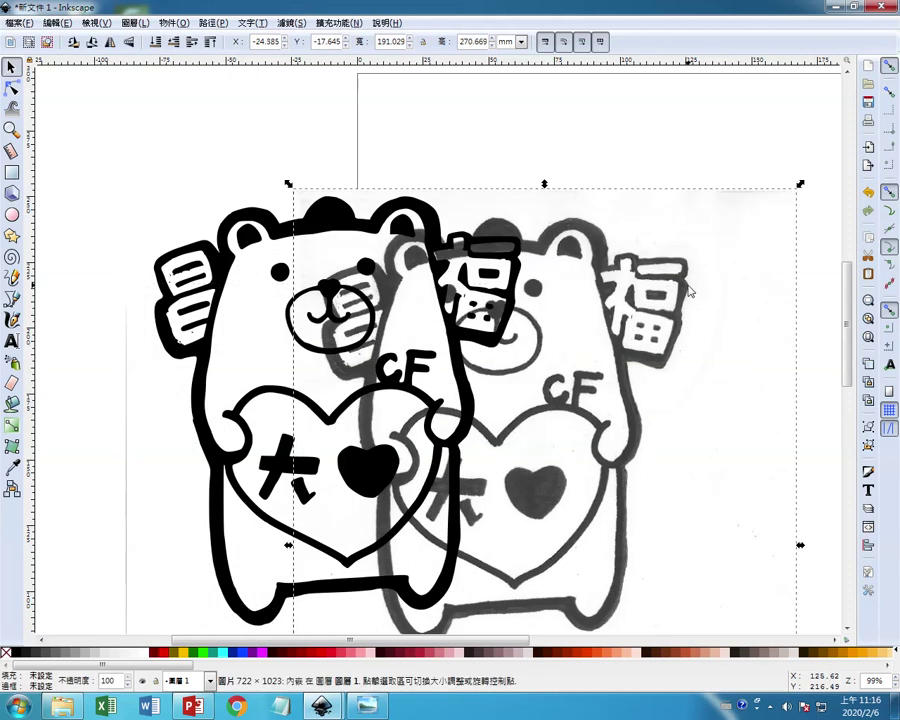
{"action": "key", "text": "Delete"}
{"action": "left_click", "coordinate": [492, 352]}
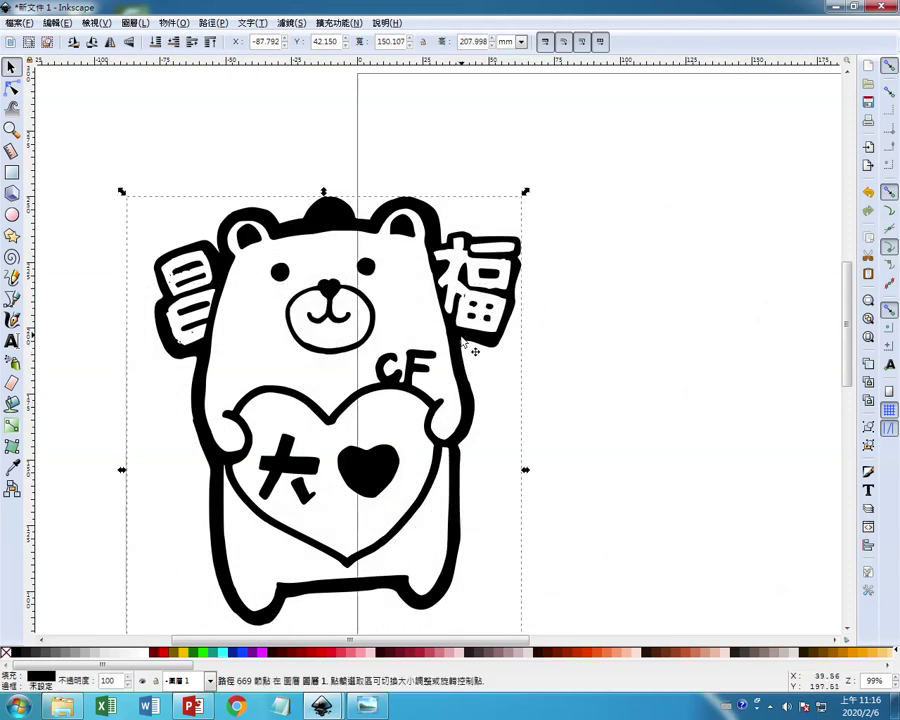
{"action": "left_click_drag", "start_coordinate": [470, 345], "coordinate": [735, 305]}
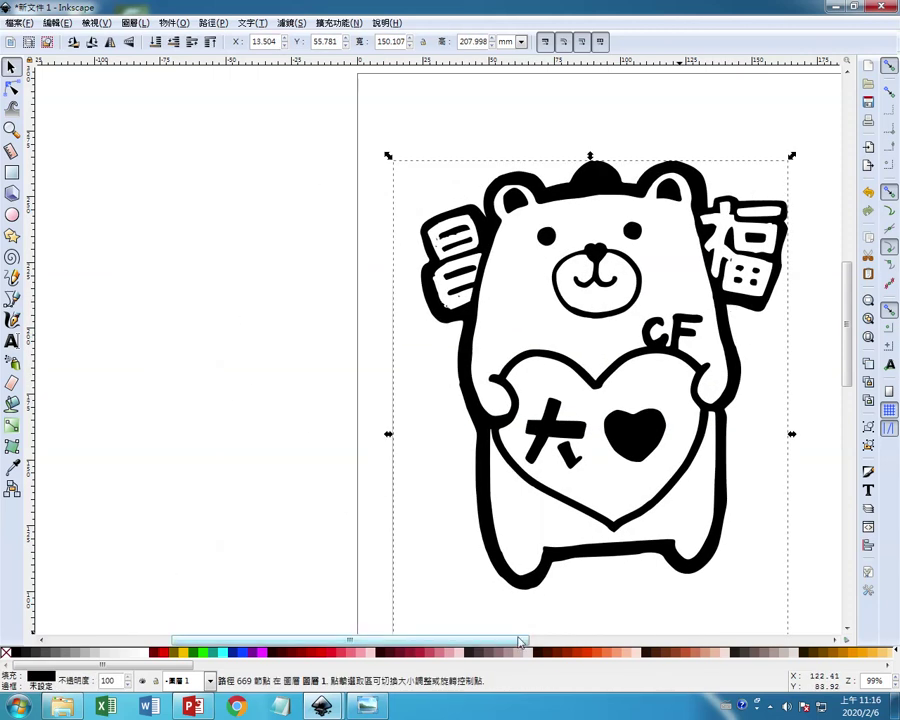
{"action": "left_click_drag", "start_coordinate": [518, 641], "coordinate": [629, 641]}
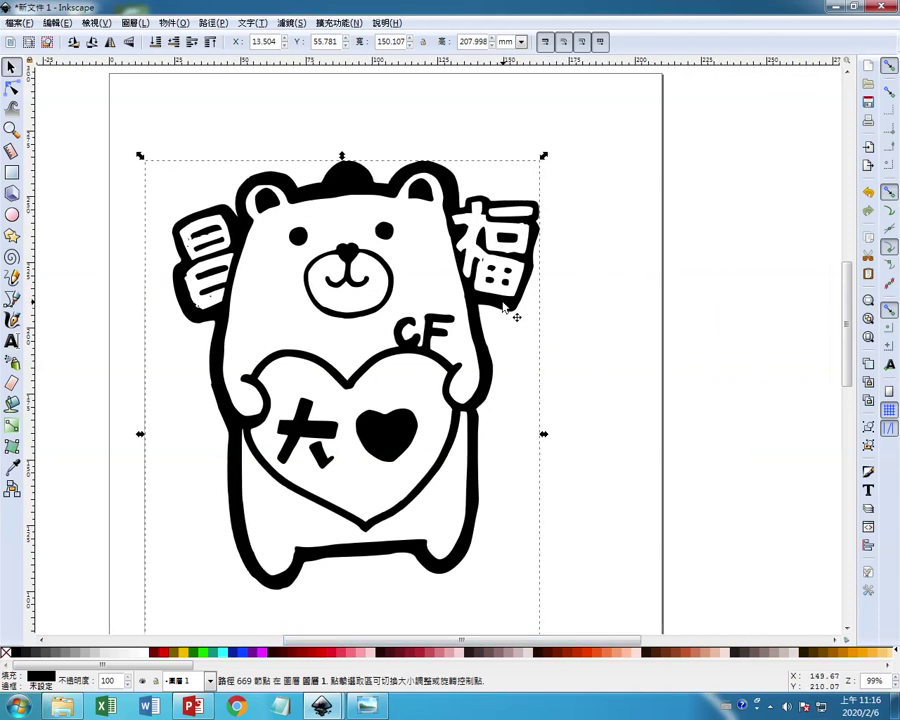
{"action": "left_click_drag", "start_coordinate": [516, 312], "coordinate": [543, 312]}
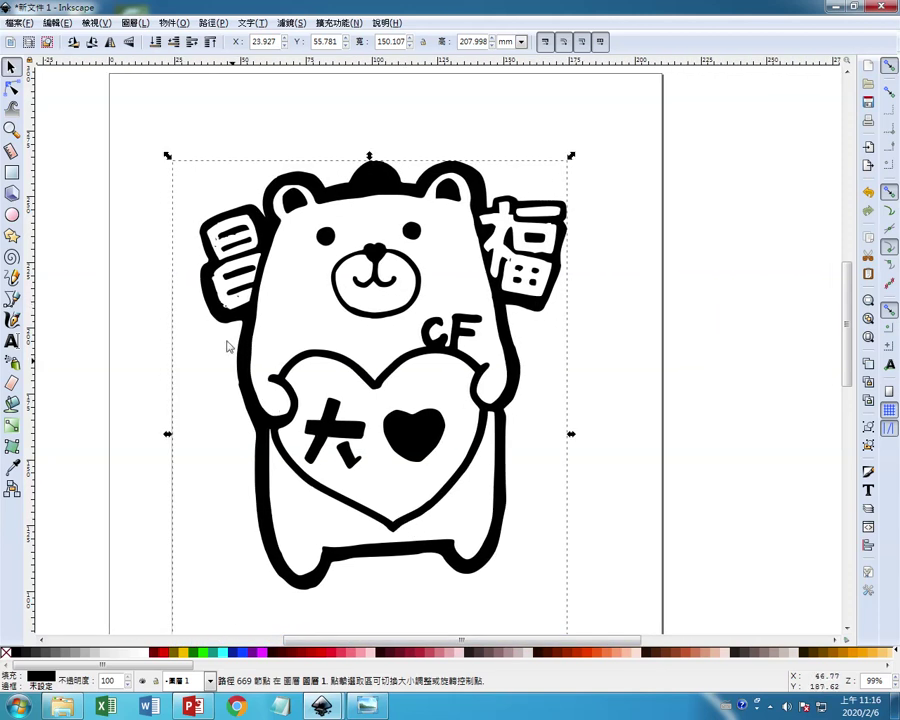
- Try red, yellow and green fills on the bear, ending on magenta (#FF00FF)
{"action": "left_click", "coordinate": [166, 653]}
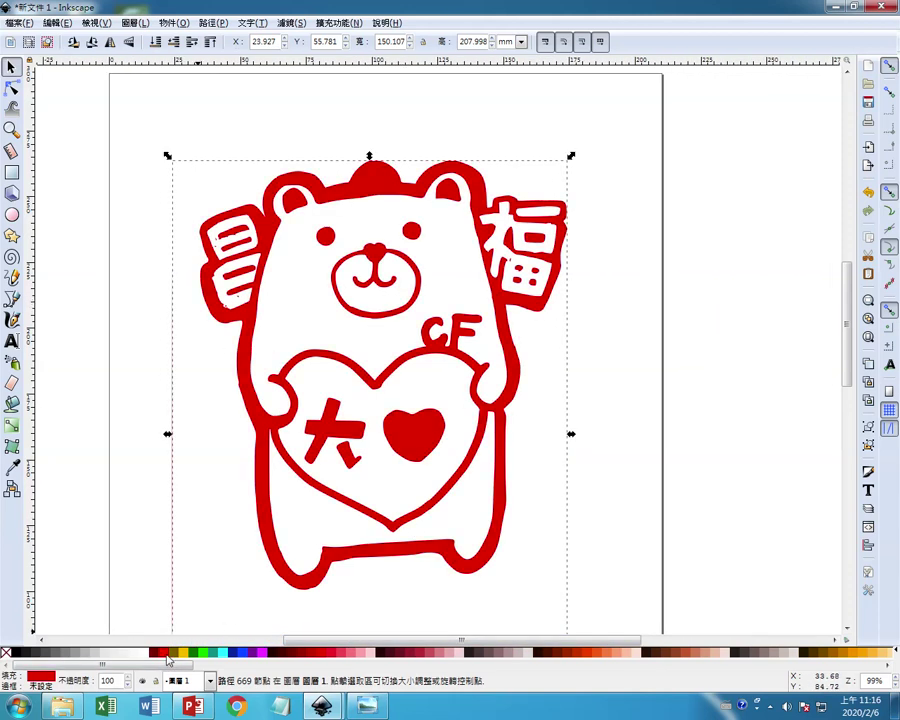
{"action": "left_click", "coordinate": [261, 651]}
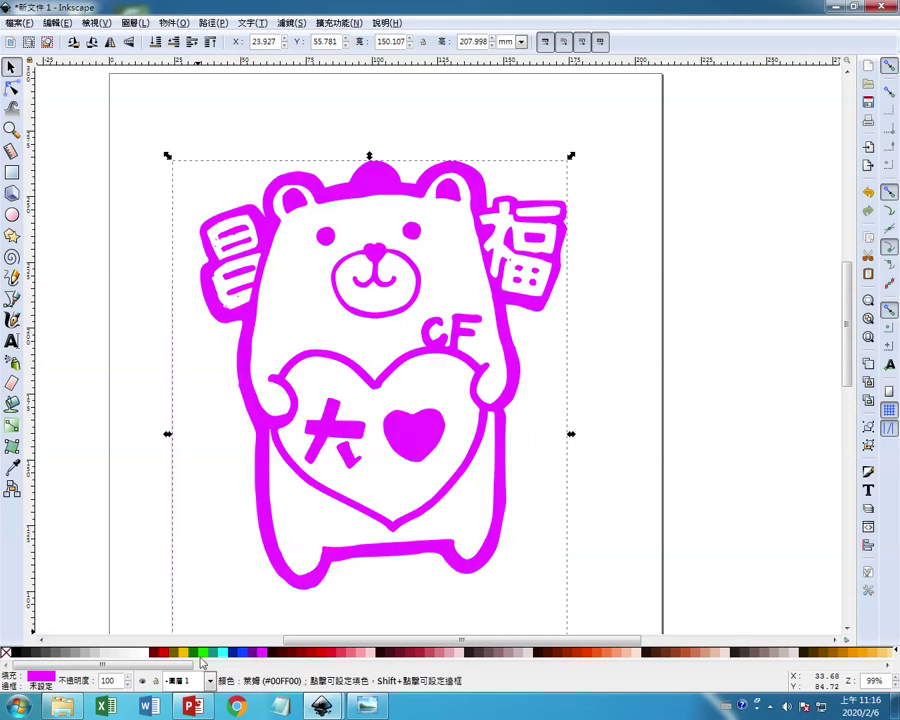
{"action": "left_click", "coordinate": [201, 653]}
{"action": "left_click", "coordinate": [164, 652]}
{"action": "left_click", "coordinate": [184, 652]}
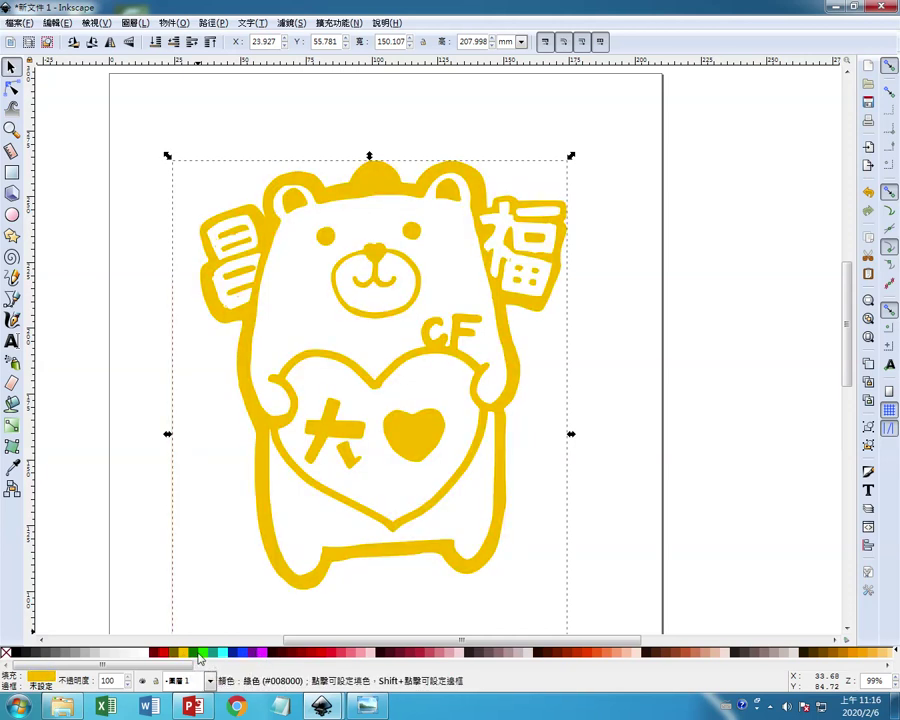
{"action": "left_click", "coordinate": [213, 653]}
{"action": "left_click", "coordinate": [261, 653]}
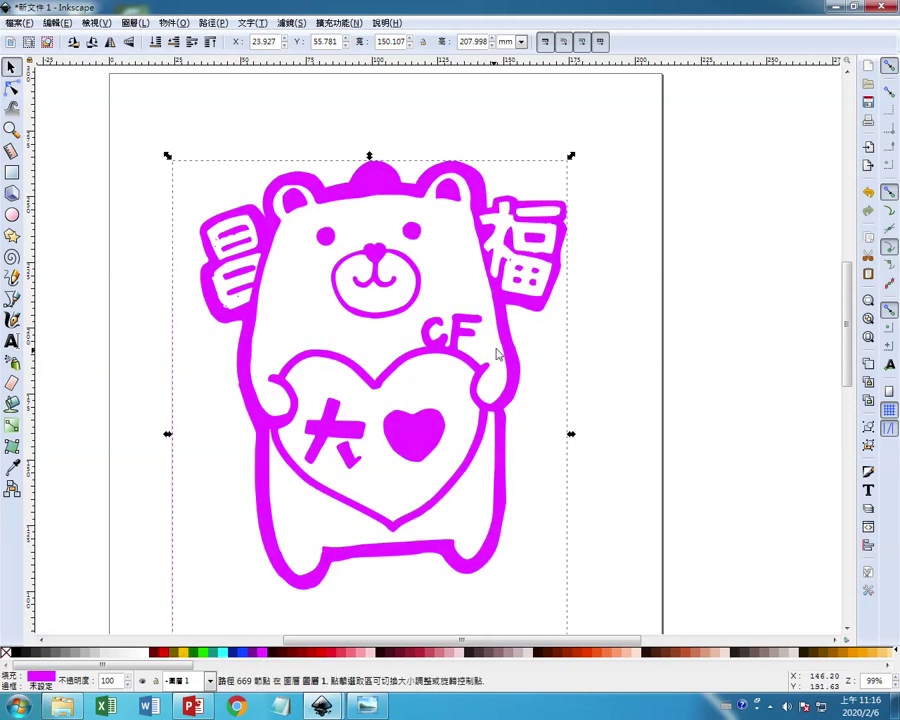
{"action": "left_click_drag", "start_coordinate": [504, 293], "coordinate": [506, 290]}
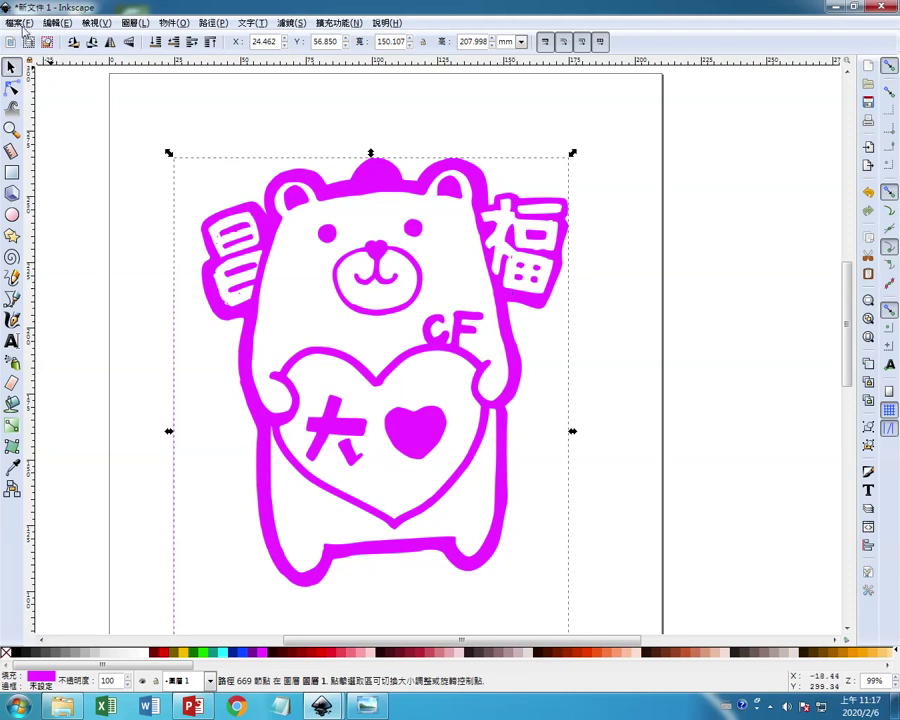
- Save As the drawing under the name B09晶福熊大心 as an Inkscape SVG file
{"action": "left_click", "coordinate": [18, 22]}
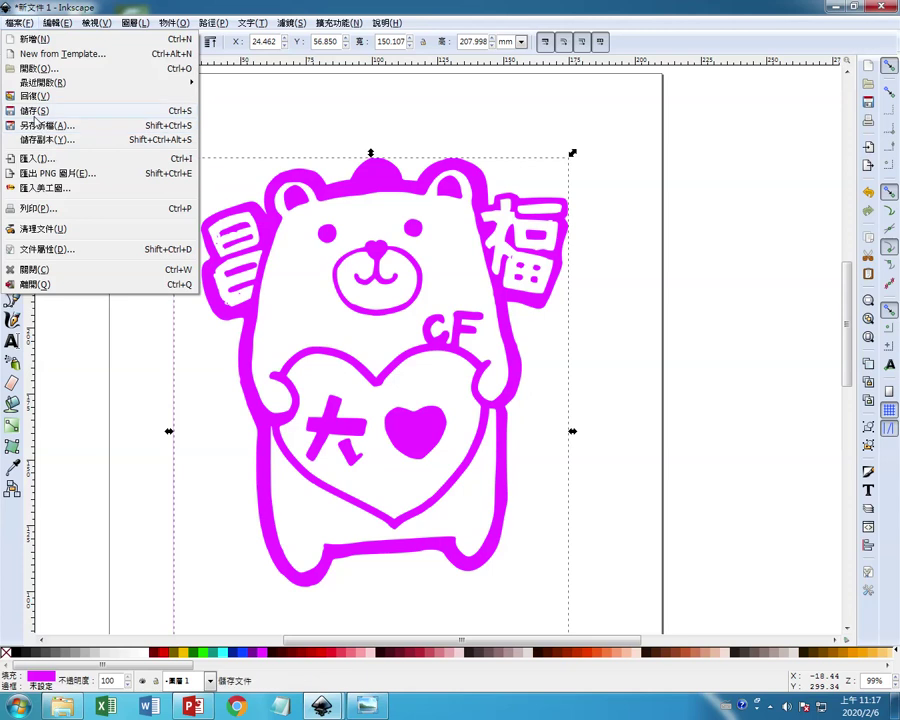
{"action": "left_click", "coordinate": [36, 127]}
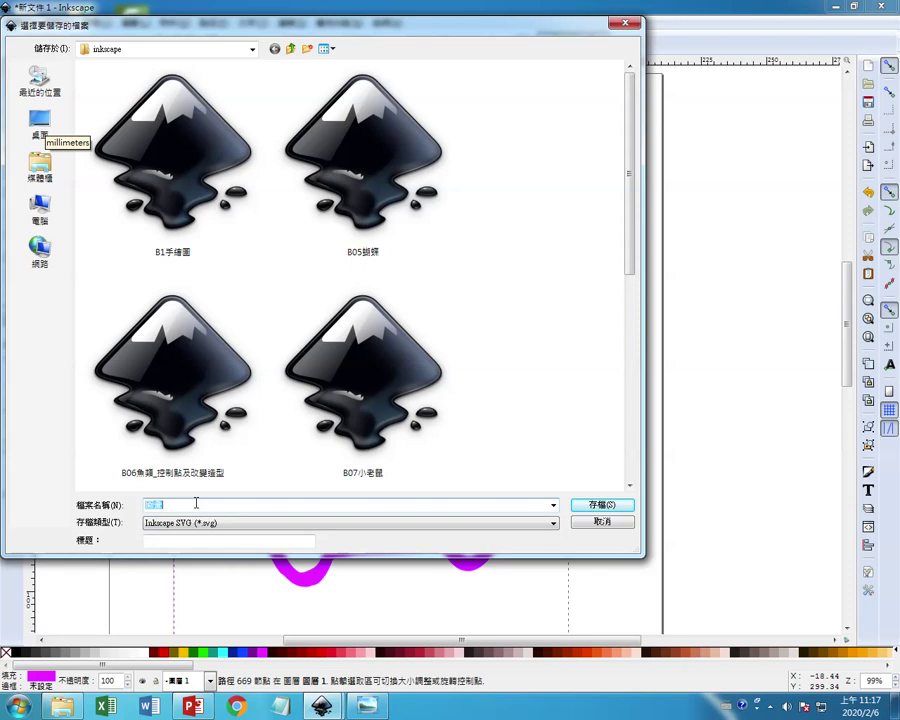
{"action": "type", "text": "b0"}
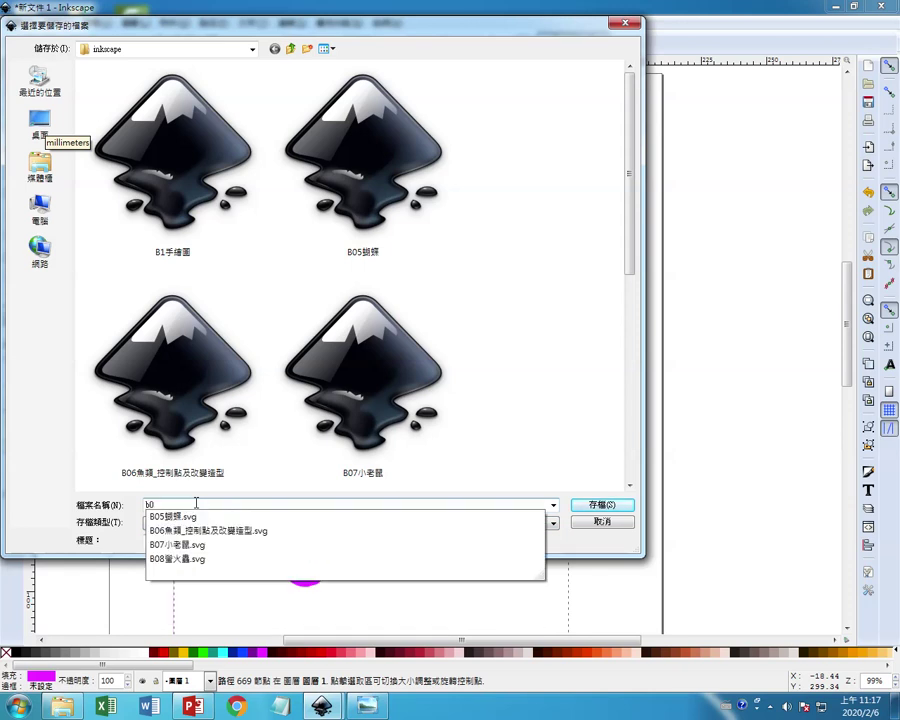
{"action": "type", "text": "9"}
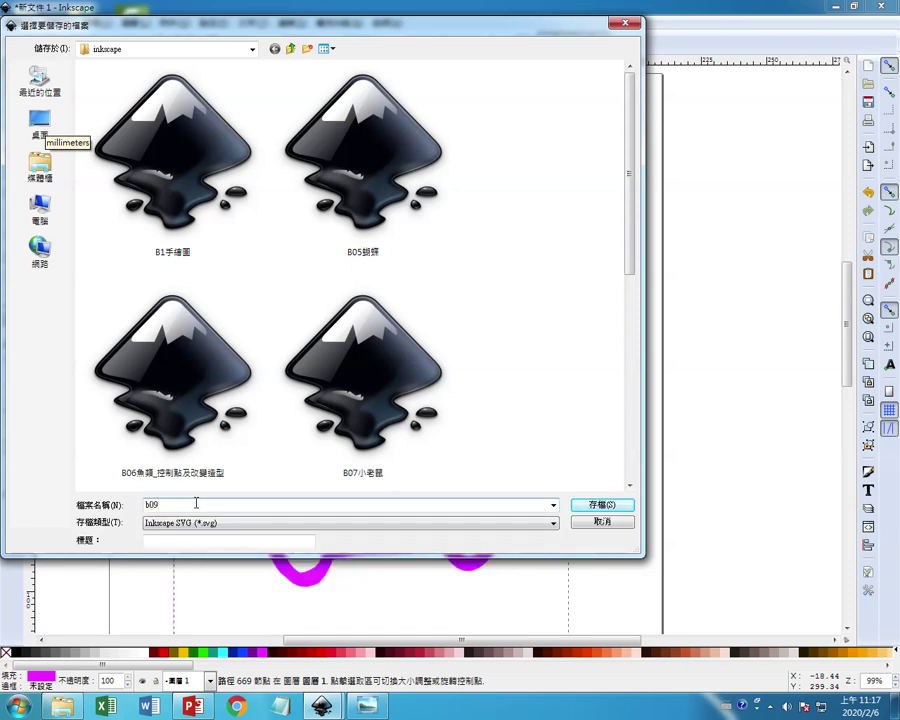
{"action": "key", "text": "BackSpace"}
{"action": "key", "text": "BackSpace"}
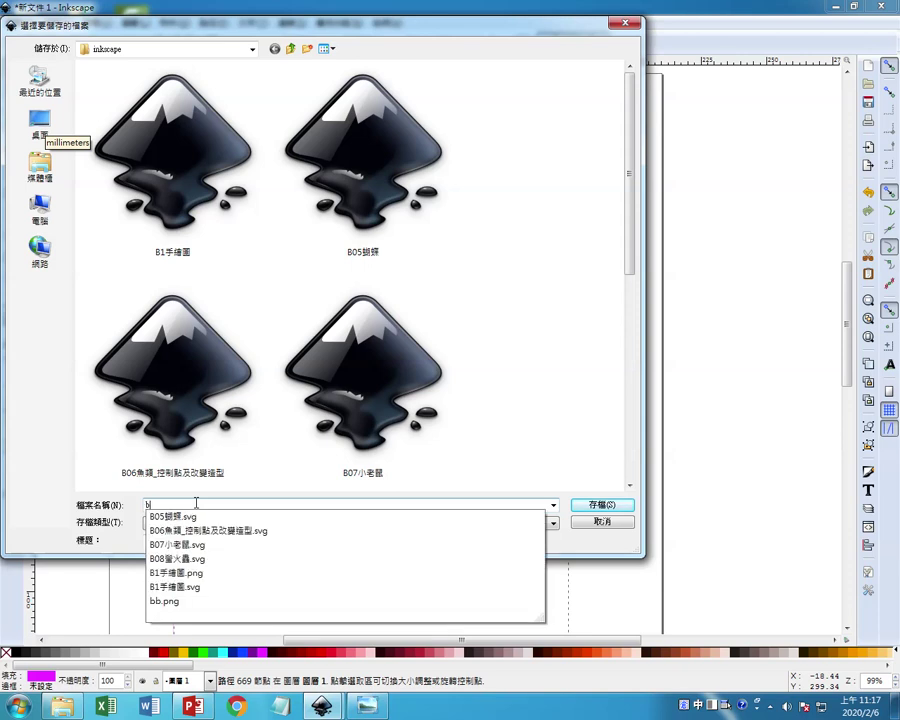
{"action": "key", "text": "shift+Left"}
{"action": "key", "text": "BackSpace"}
{"action": "type", "text": "B"}
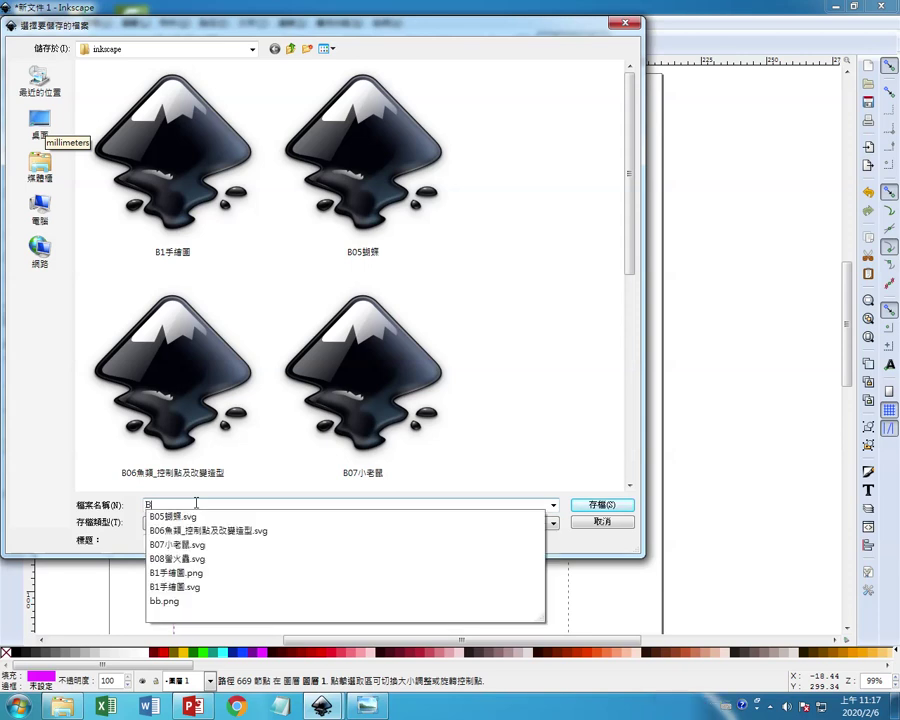
{"action": "type", "text": "09螢"}
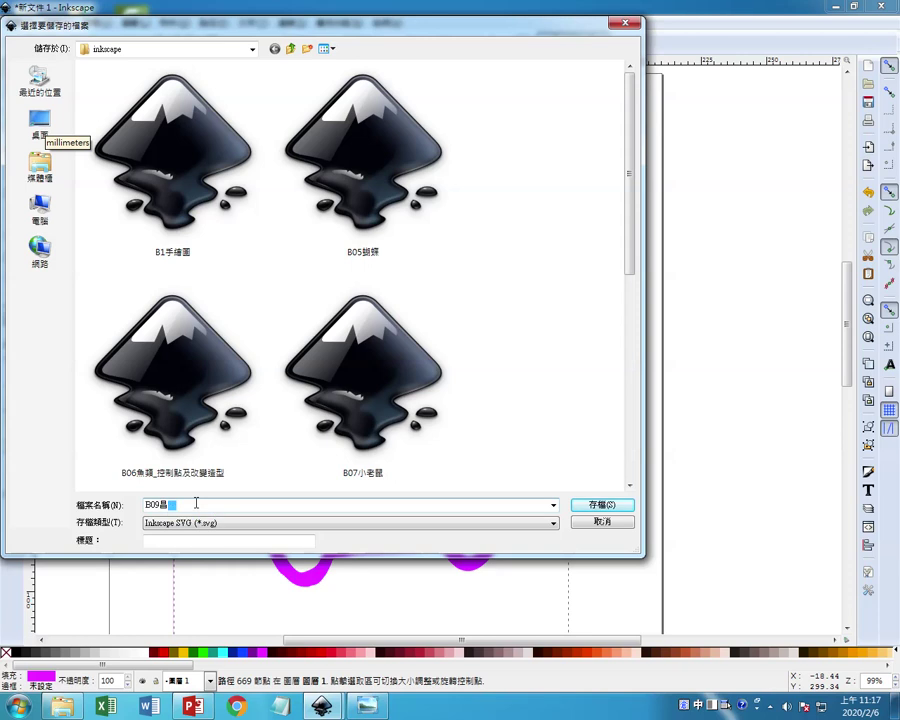
{"action": "type", "text": "rw福炎"}
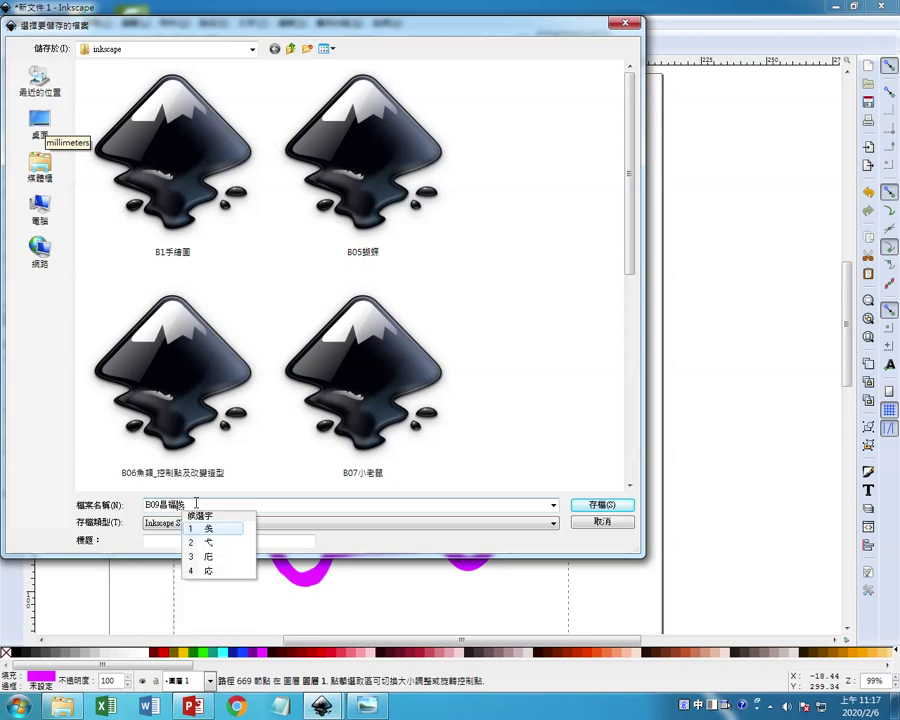
{"action": "key", "text": "BackSpace"}
{"action": "type", "text": "燕"}
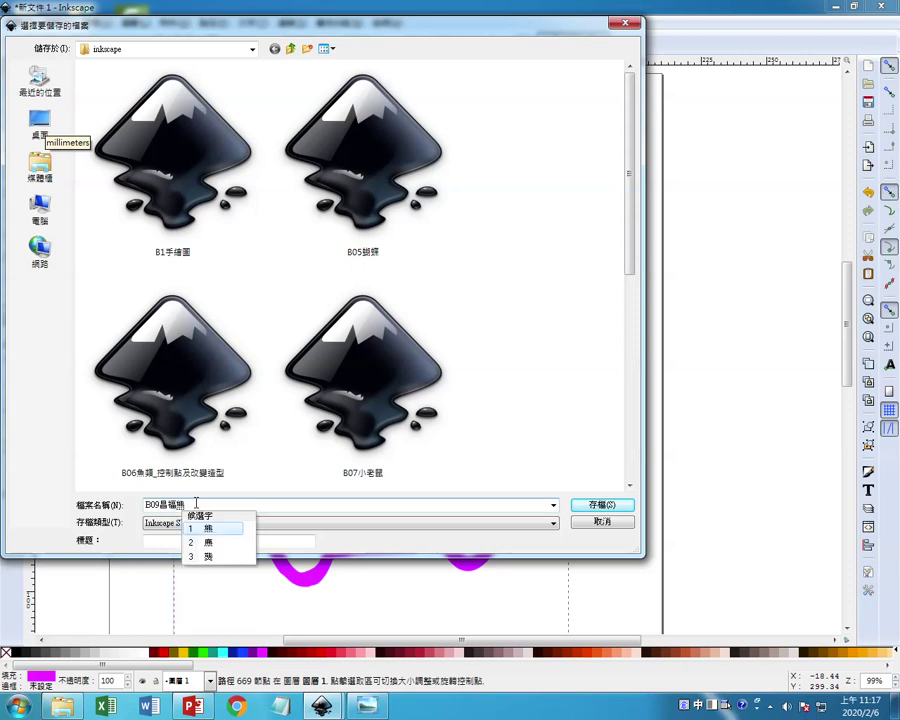
{"action": "type", "text": "大心"}
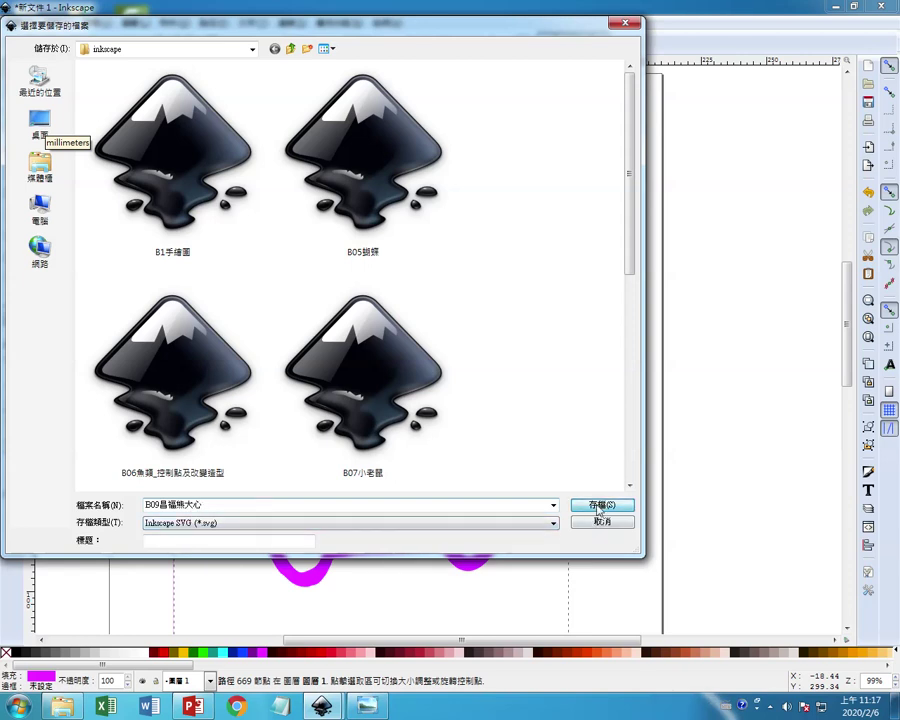
{"action": "key", "text": "Return"}
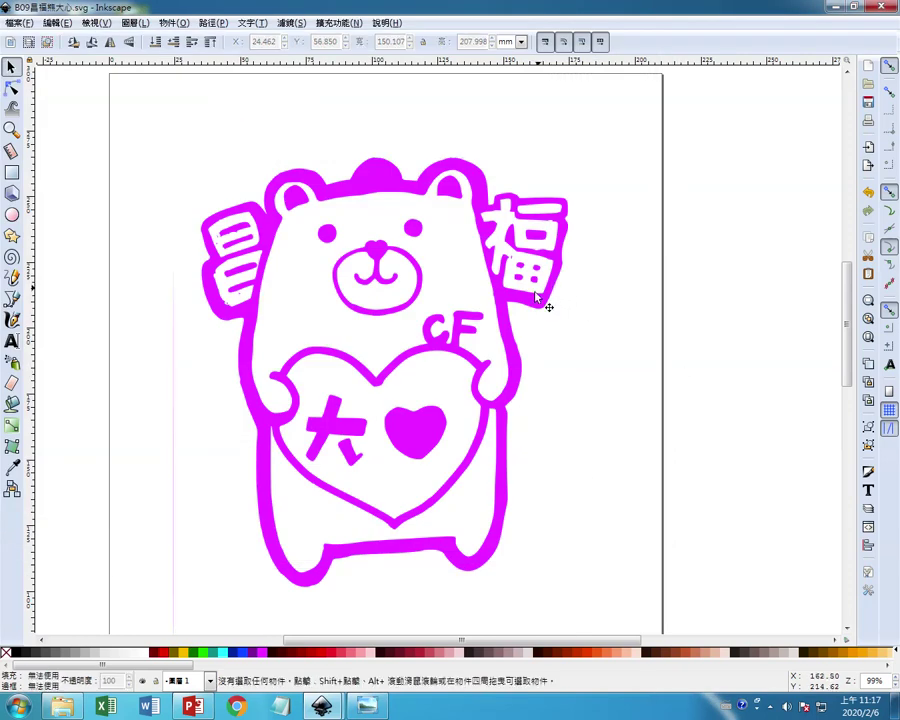
- Set the bear's fill to bright green in Fill and Stroke, shifting it slightly left
{"action": "right_click", "coordinate": [536, 297]}
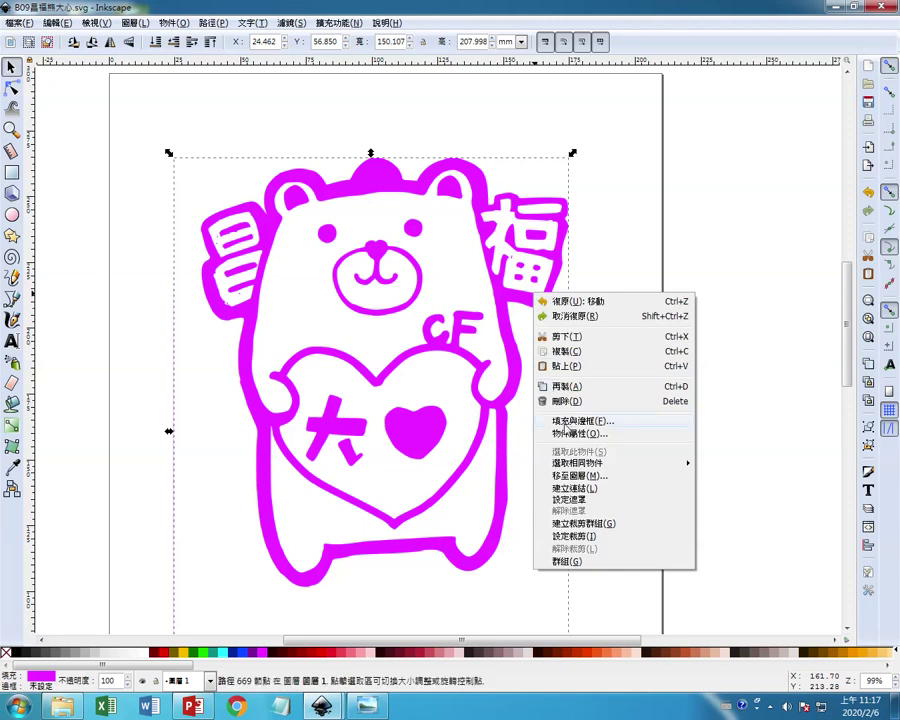
{"action": "left_click", "coordinate": [566, 426]}
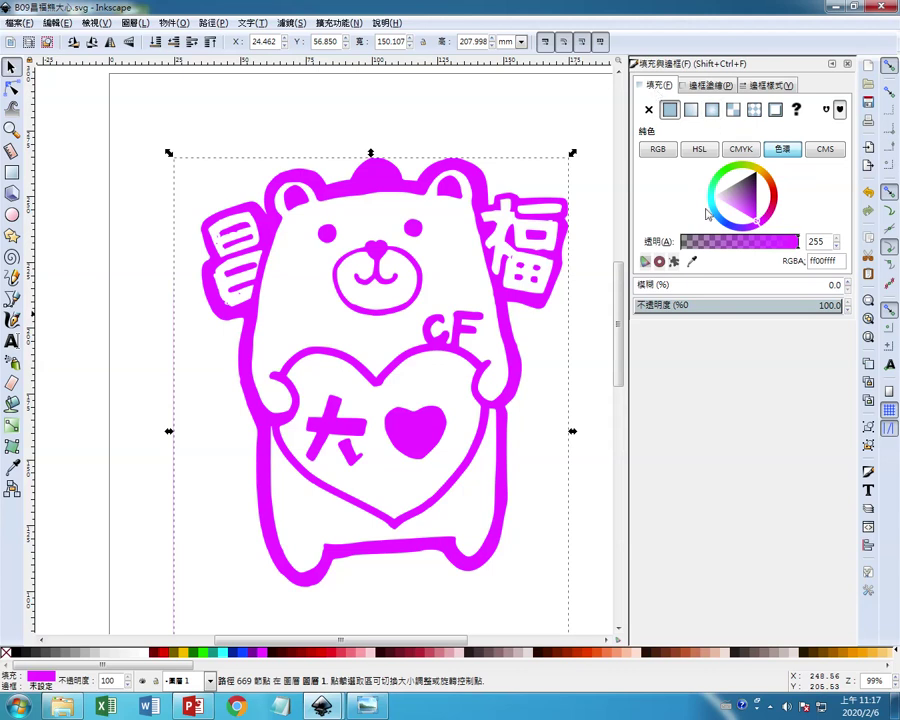
{"action": "mouse_move", "coordinate": [765, 175]}
{"action": "left_mouse_down"}
{"action": "mouse_move", "coordinate": [768, 182]}
{"action": "mouse_move", "coordinate": [739, 166]}
{"action": "left_mouse_up"}
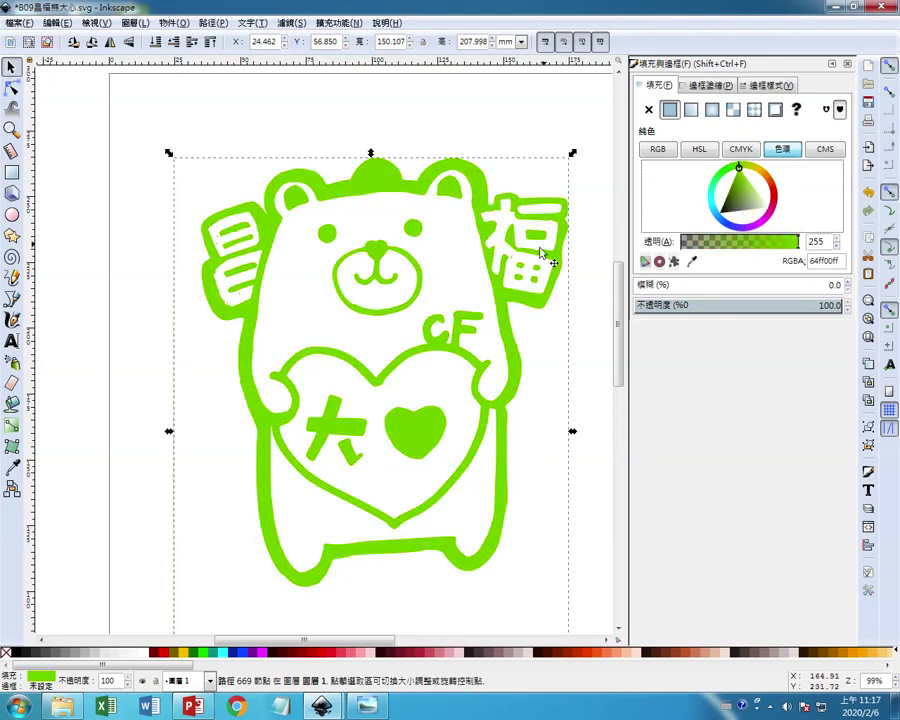
{"action": "left_click_drag", "start_coordinate": [548, 262], "coordinate": [532, 262]}
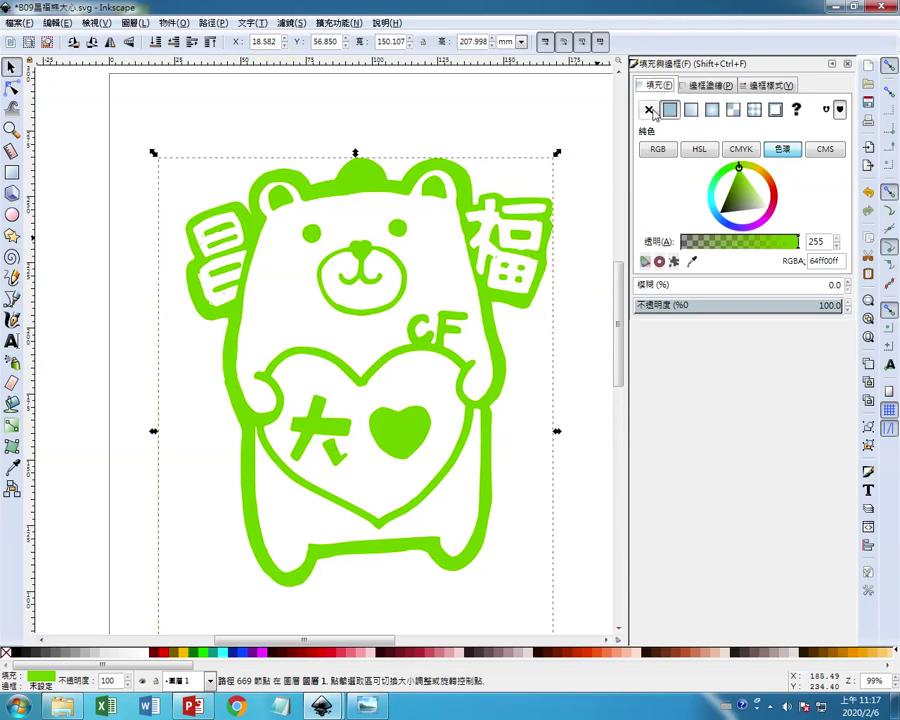
- Preview linear and radial gradient fills, then return to flat green (5dff00ff)
{"action": "left_click", "coordinate": [691, 111]}
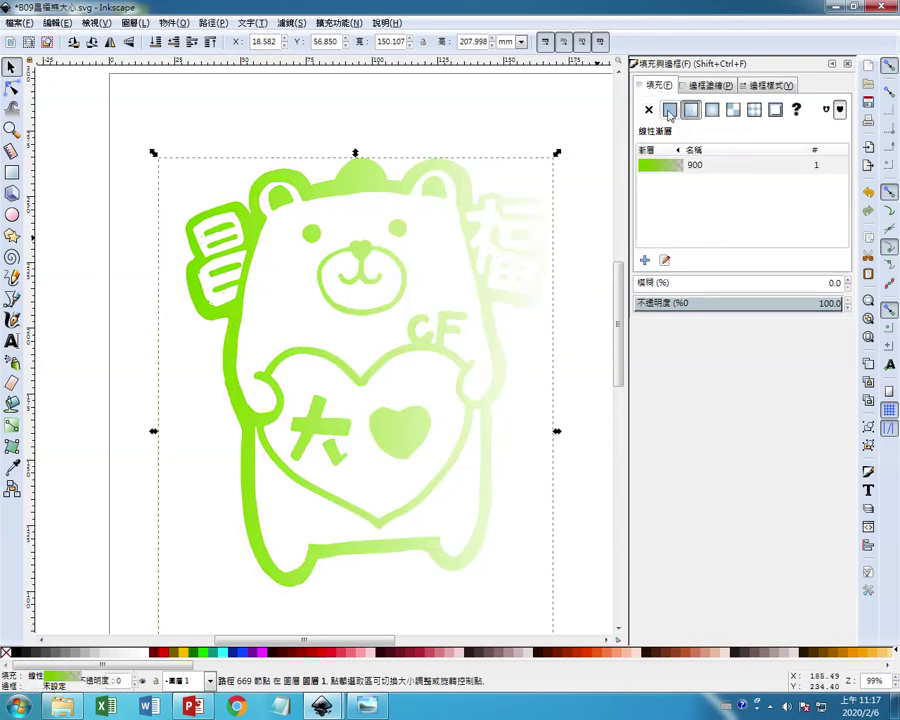
{"action": "left_click", "coordinate": [669, 110]}
{"action": "left_click_drag", "start_coordinate": [507, 282], "coordinate": [504, 280]}
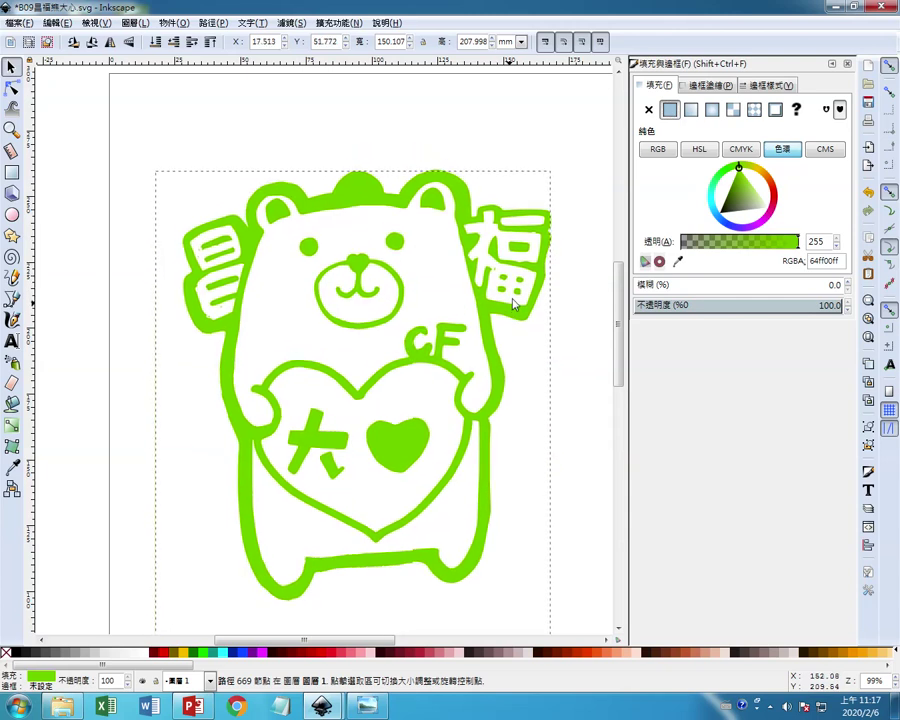
{"action": "left_click_drag", "start_coordinate": [752, 178], "coordinate": [738, 166]}
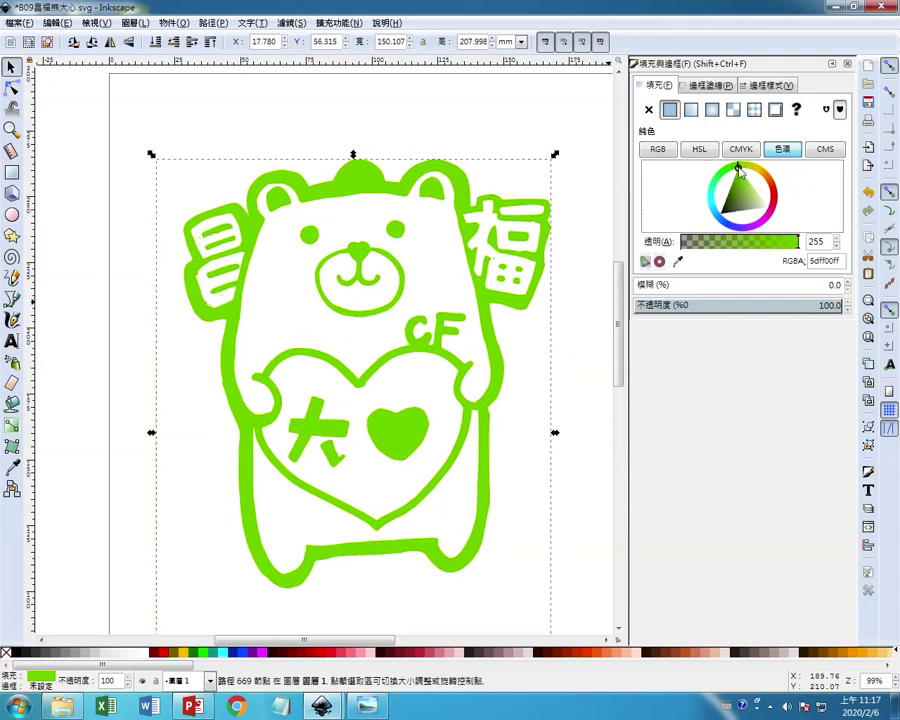
{"action": "left_click", "coordinate": [690, 110]}
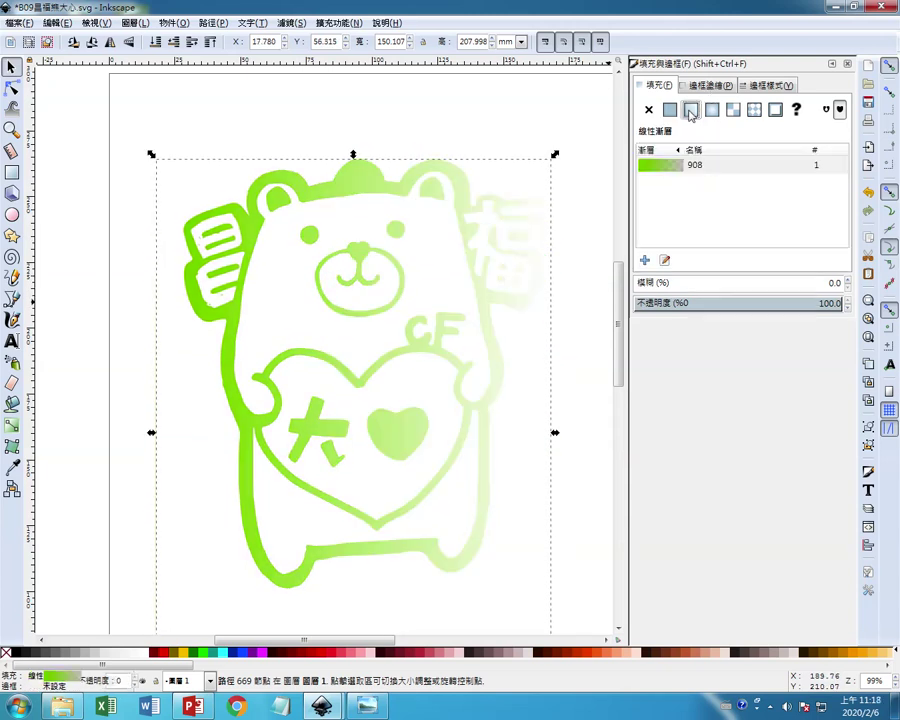
{"action": "left_click", "coordinate": [712, 110]}
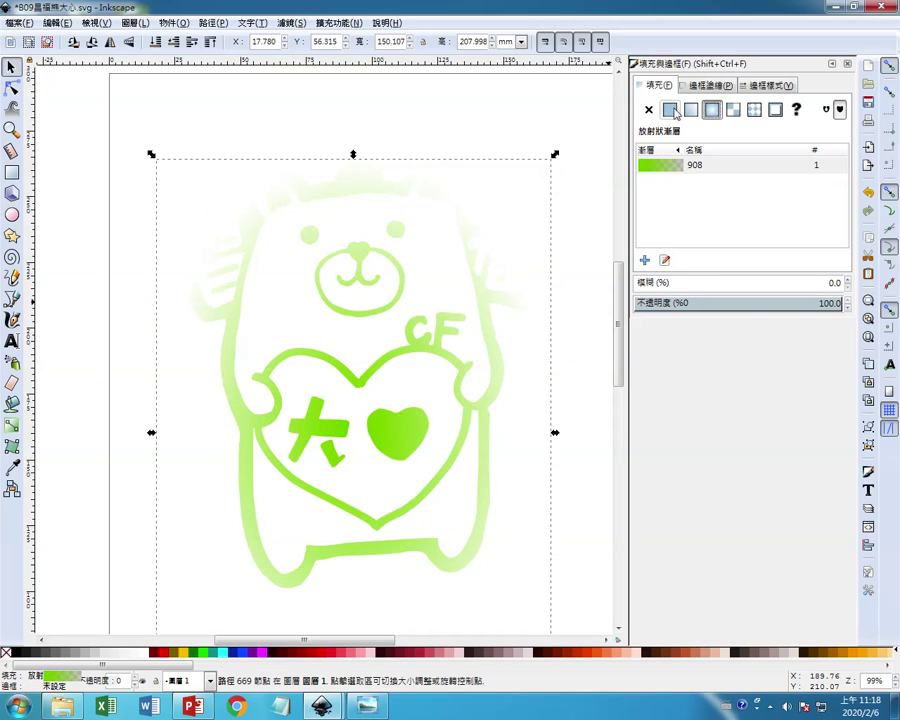
{"action": "left_click", "coordinate": [669, 110]}
{"action": "left_click", "coordinate": [704, 85]}
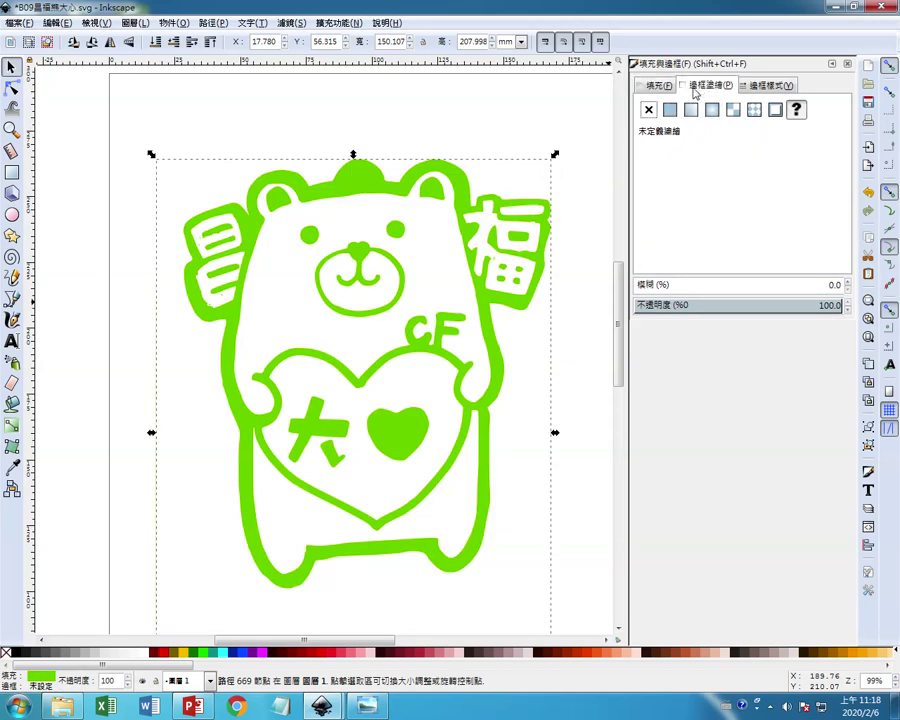
- Give the bear a trial red outline
{"action": "left_click", "coordinate": [670, 110]}
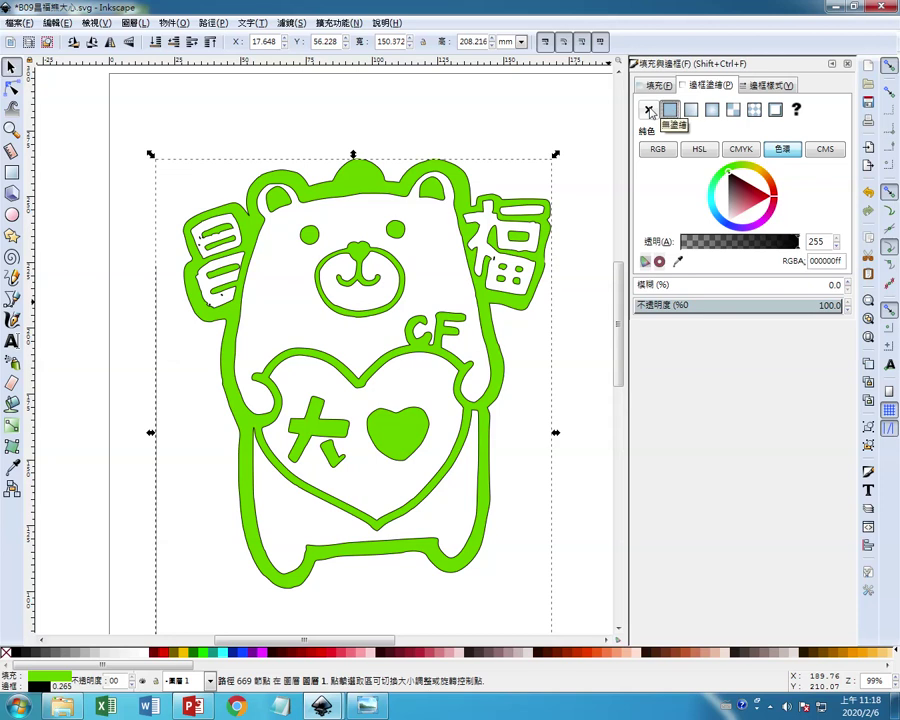
{"action": "key", "text": "ctrl+z"}
{"action": "left_click", "coordinate": [670, 110]}
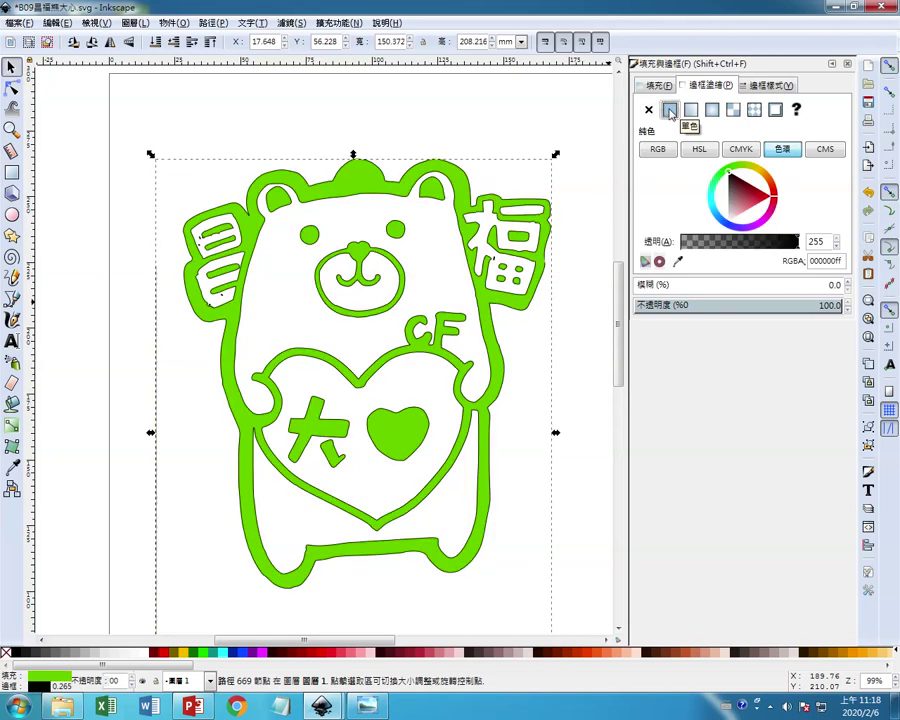
{"action": "left_click_drag", "start_coordinate": [750, 210], "coordinate": [766, 195]}
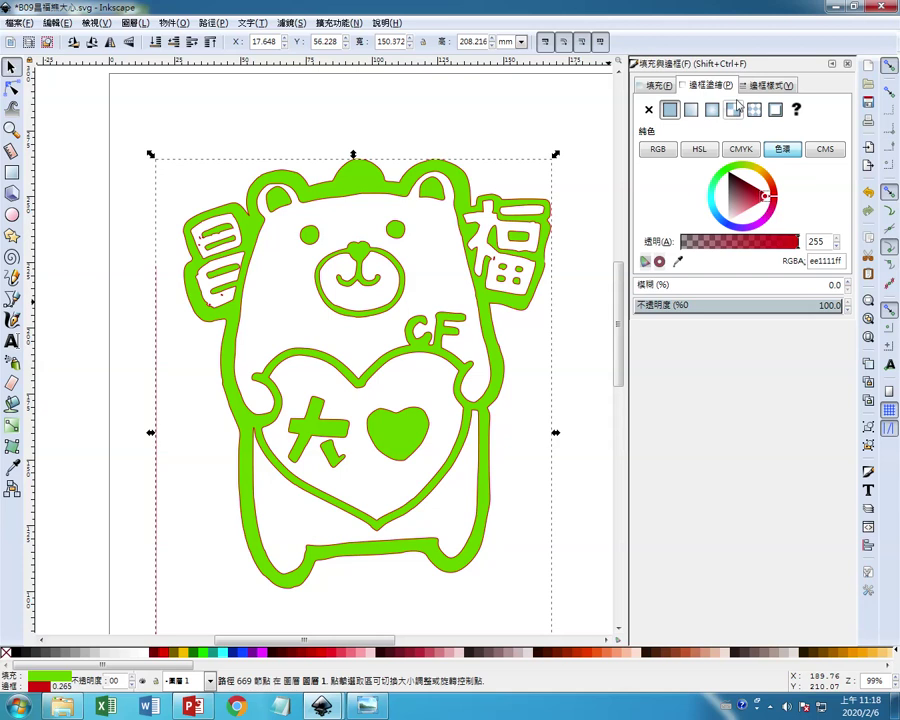
- Try a 2 mm stroke width, reset it to 0, then set stroke paint to none
{"action": "left_click", "coordinate": [768, 85]}
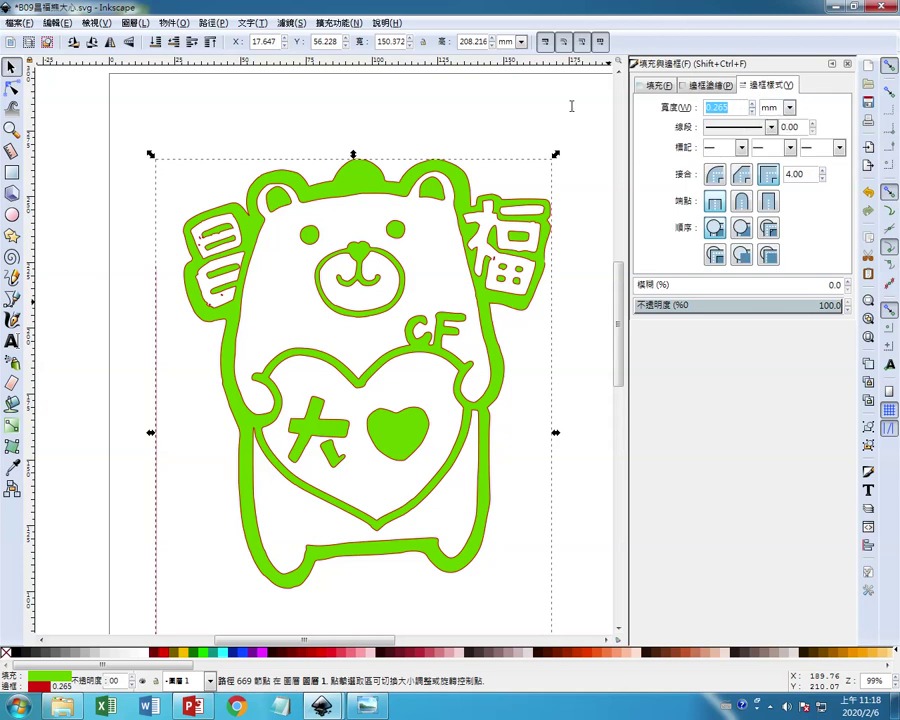
{"action": "type", "text": "2"}
{"action": "left_click", "coordinate": [716, 149]}
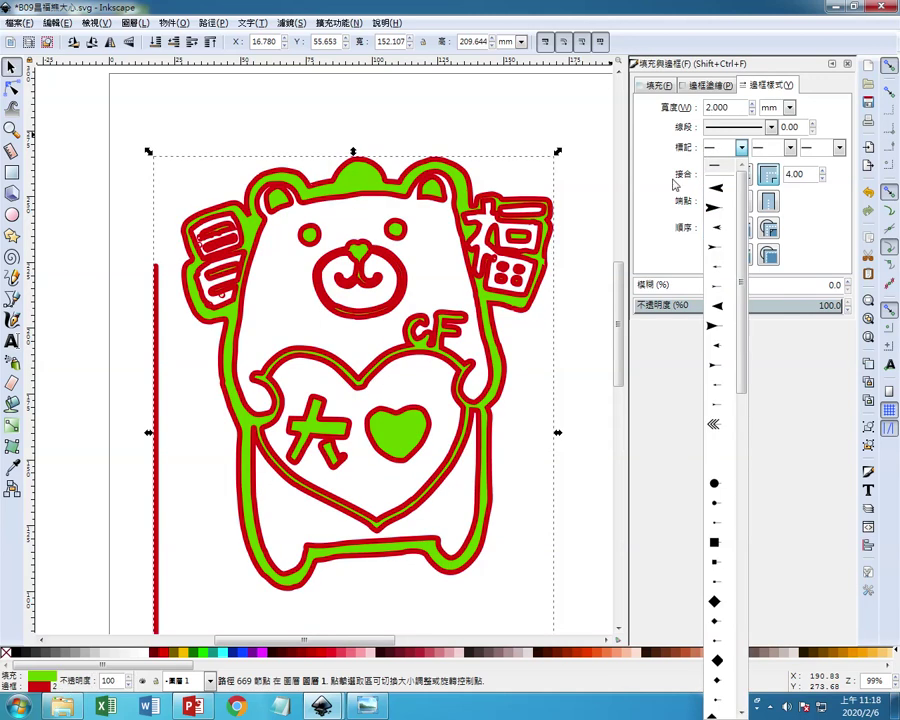
{"action": "left_click", "coordinate": [617, 325]}
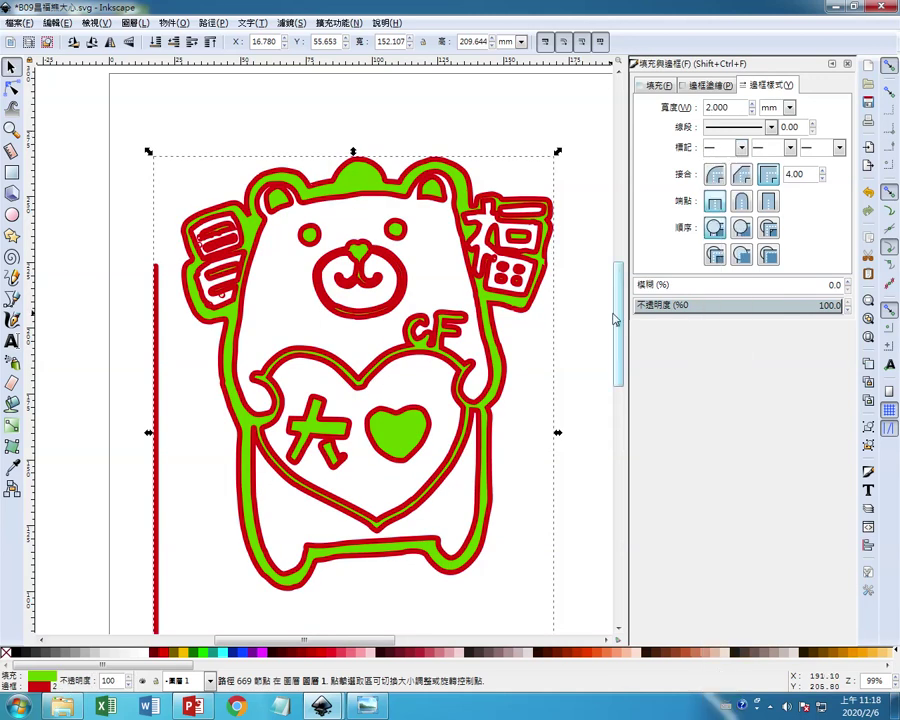
{"action": "scroll", "coordinate": [617, 325], "scroll_direction": "down", "scroll_amount": 2}
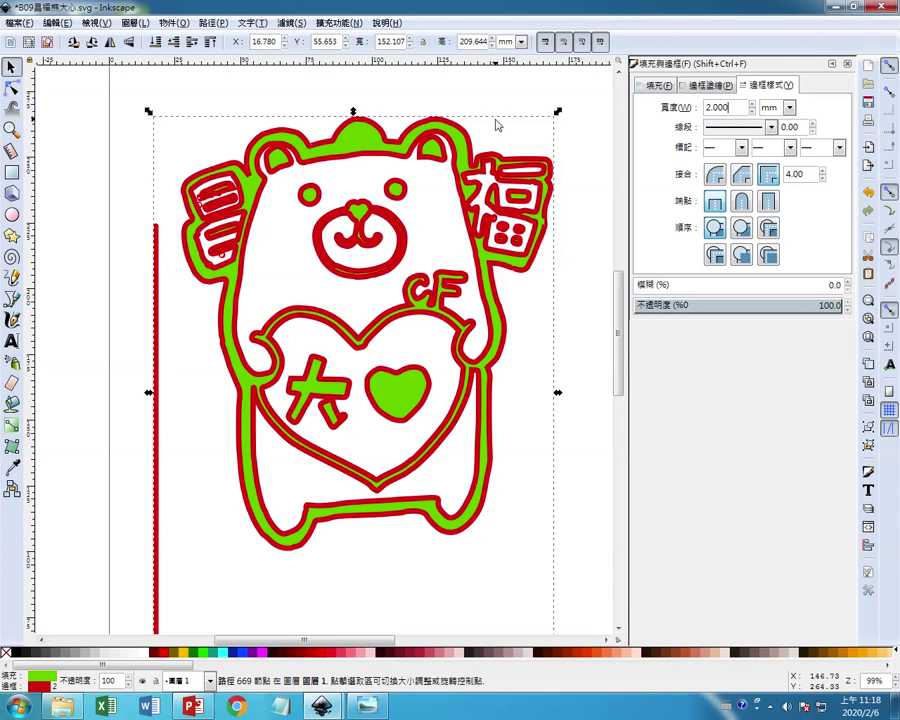
{"action": "type", "text": "0.26"}
{"action": "key", "text": "Return"}
{"action": "left_click_drag", "start_coordinate": [733, 109], "coordinate": [656, 112]}
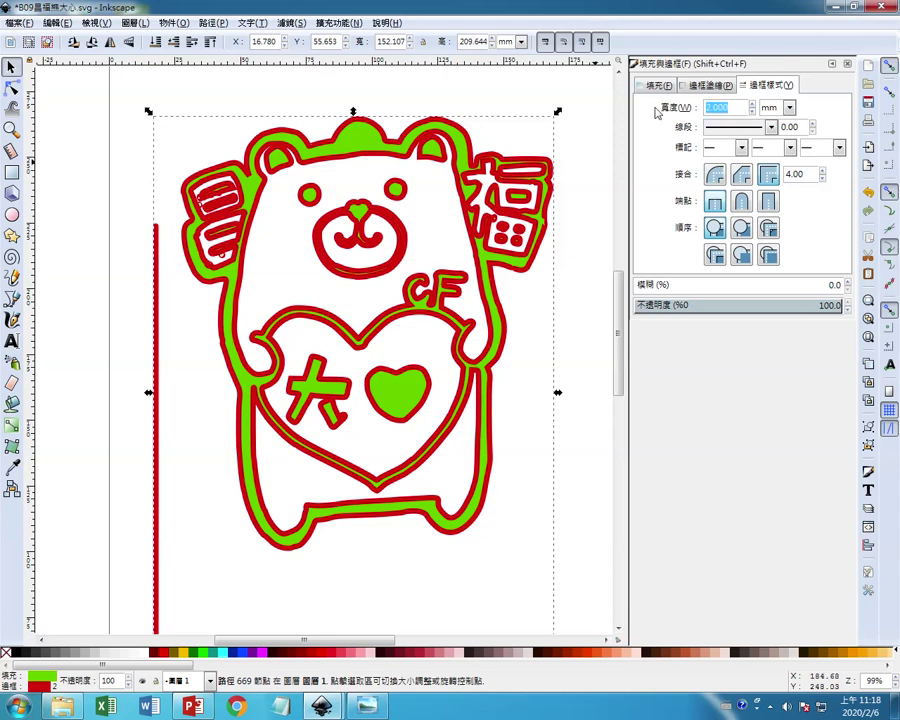
{"action": "type", "text": "0.265"}
{"action": "key", "text": "Return"}
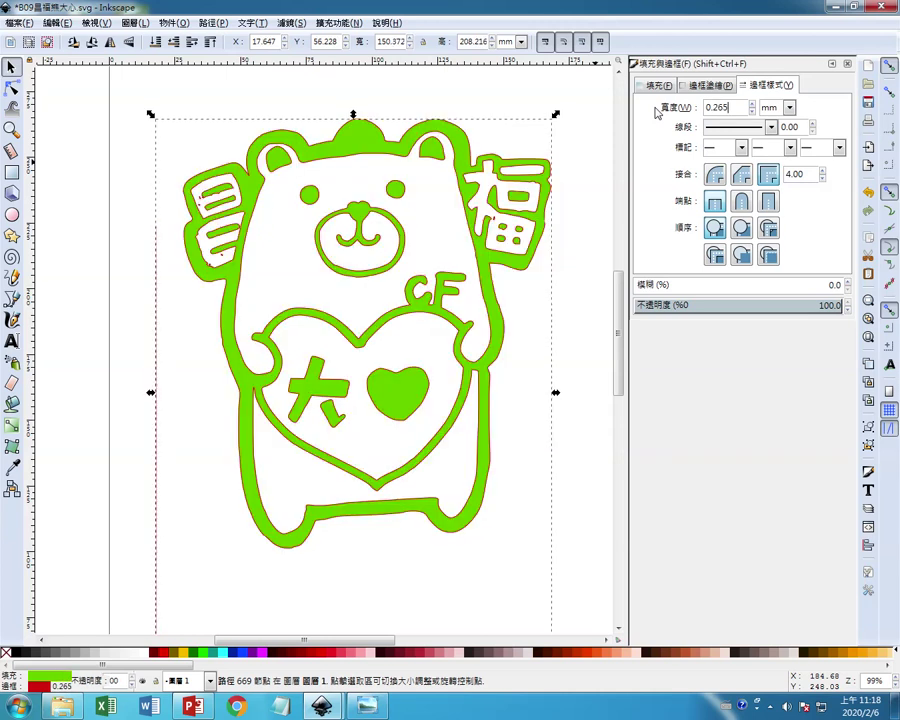
{"action": "left_click", "coordinate": [706, 85]}
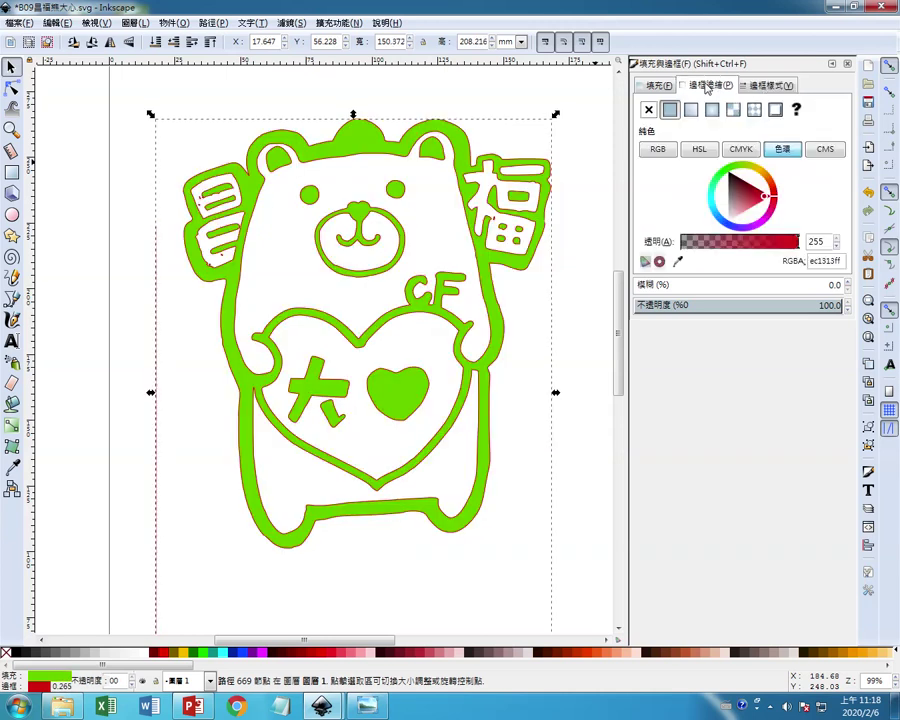
{"action": "left_click", "coordinate": [648, 110]}
- Nudge the bear into position and close the Fill and Stroke panel
{"action": "left_click", "coordinate": [562, 357]}
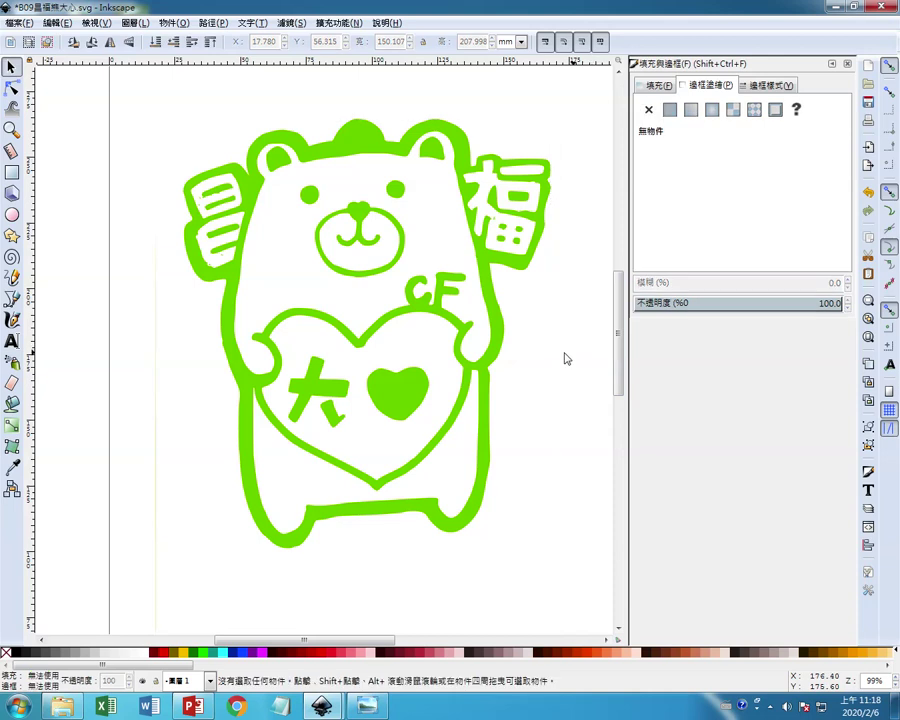
{"action": "left_click", "coordinate": [476, 366]}
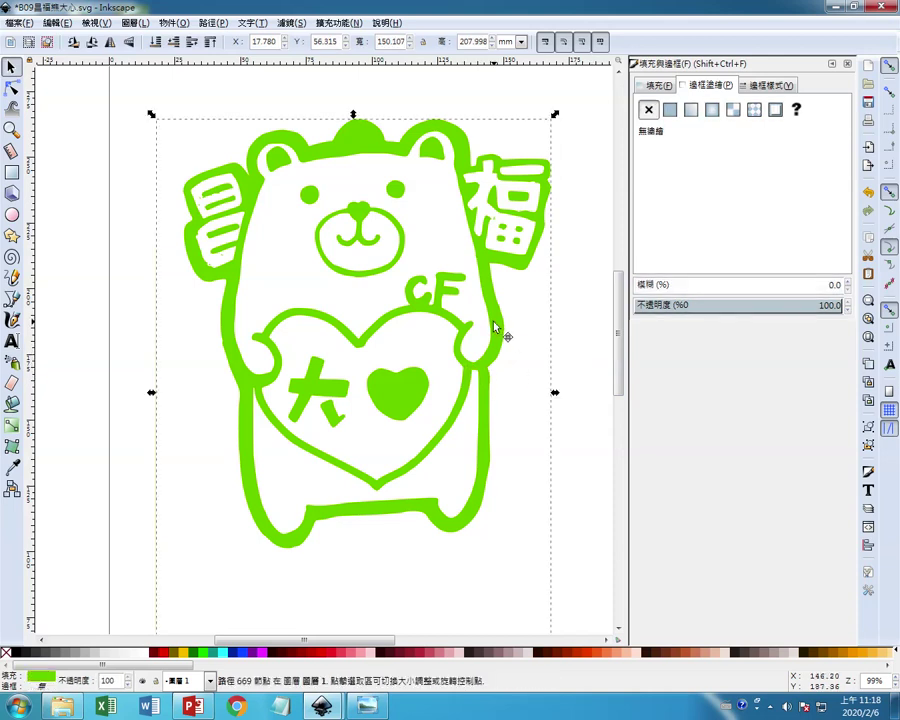
{"action": "left_click_drag", "start_coordinate": [494, 326], "coordinate": [503, 316]}
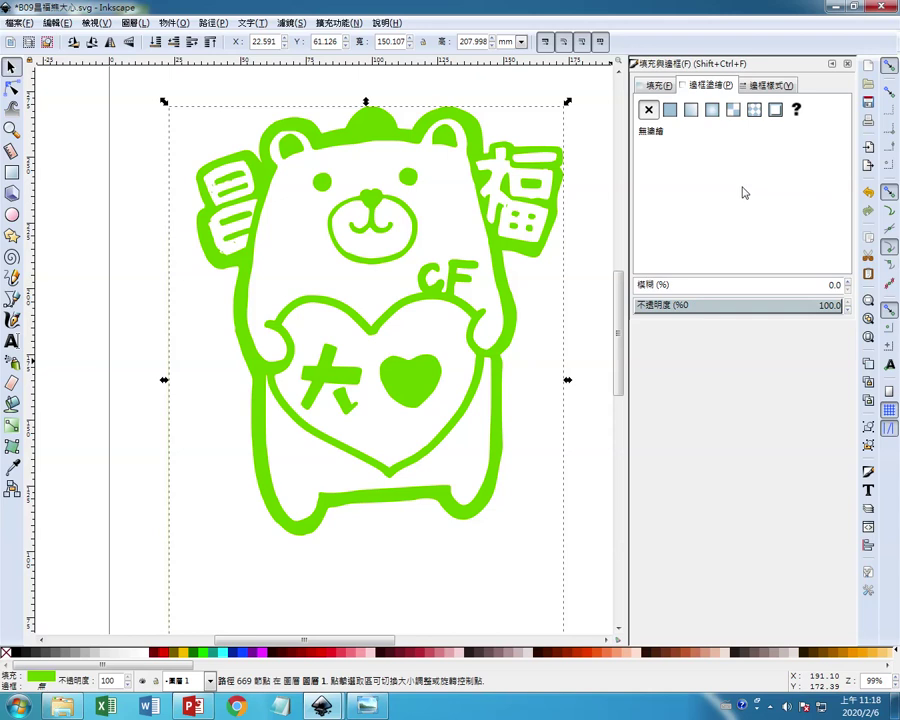
{"action": "left_click_drag", "start_coordinate": [616, 353], "coordinate": [616, 381]}
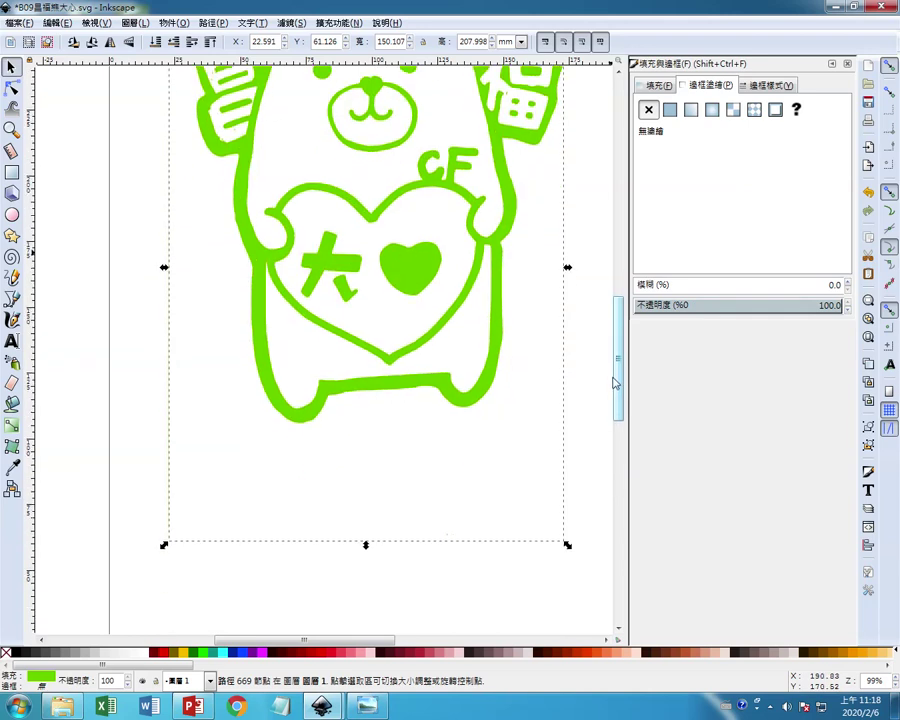
{"action": "left_click", "coordinate": [470, 603]}
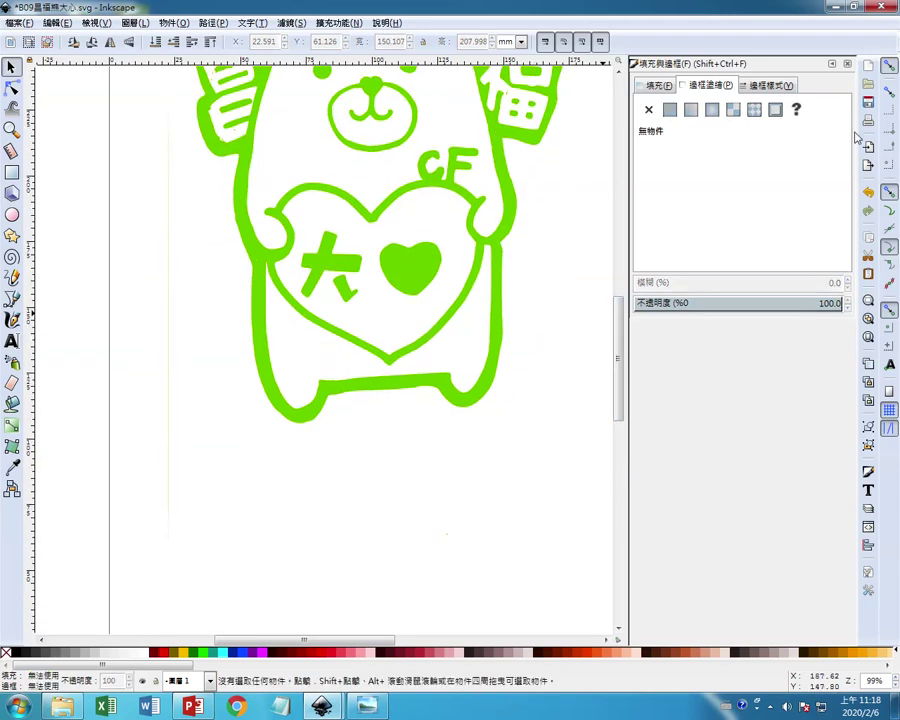
{"action": "key", "text": "F12"}
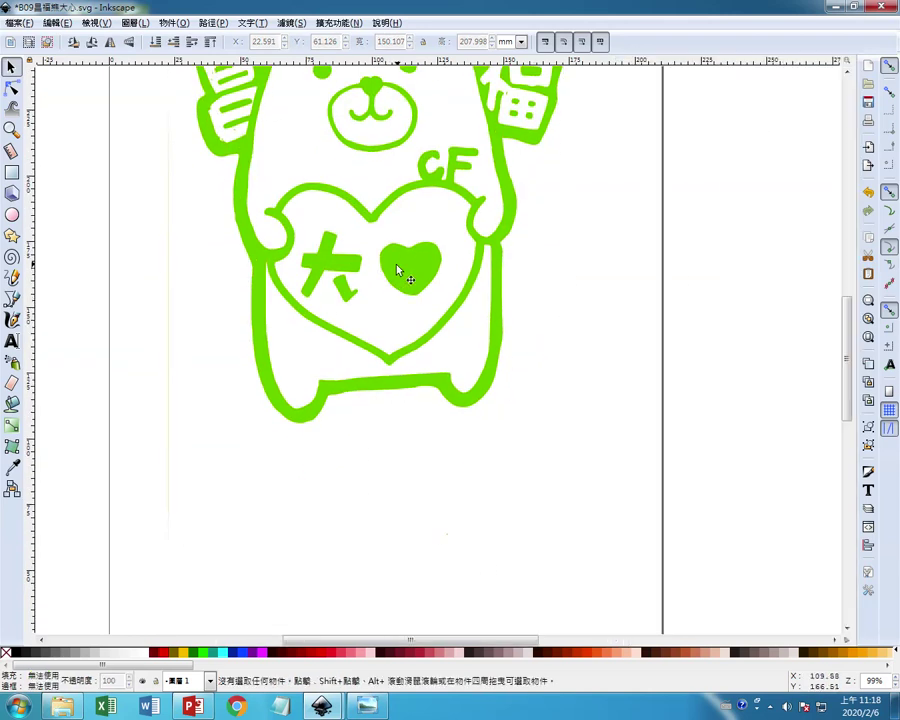
{"action": "left_click_drag", "start_coordinate": [397, 270], "coordinate": [429, 316]}
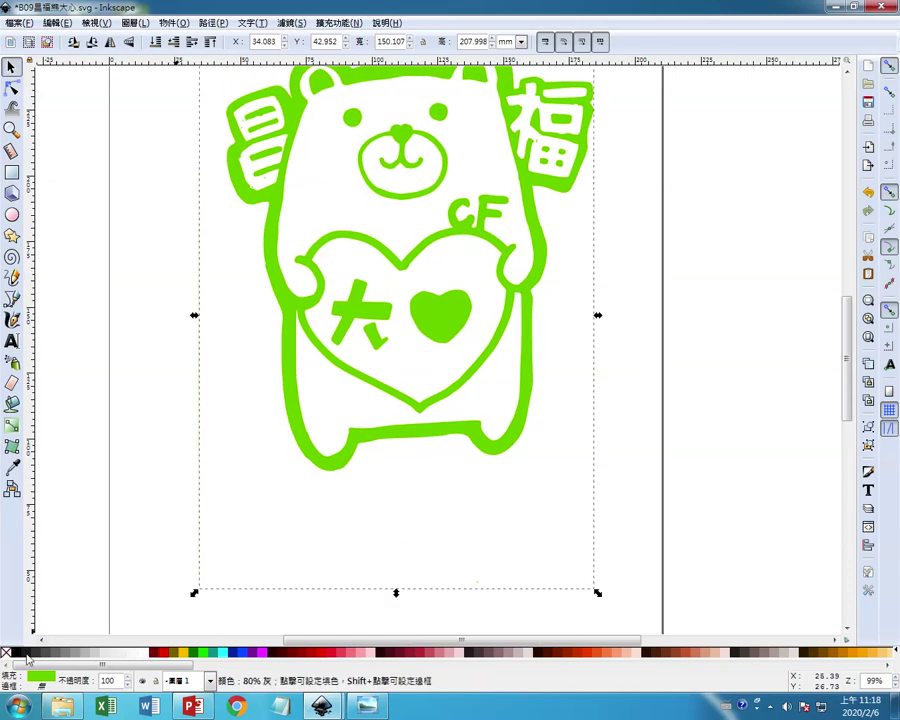
- Fill the bear solid black from the palette and adjust the zoom
{"action": "left_click", "coordinate": [14, 652]}
{"action": "left_click", "coordinate": [156, 486]}
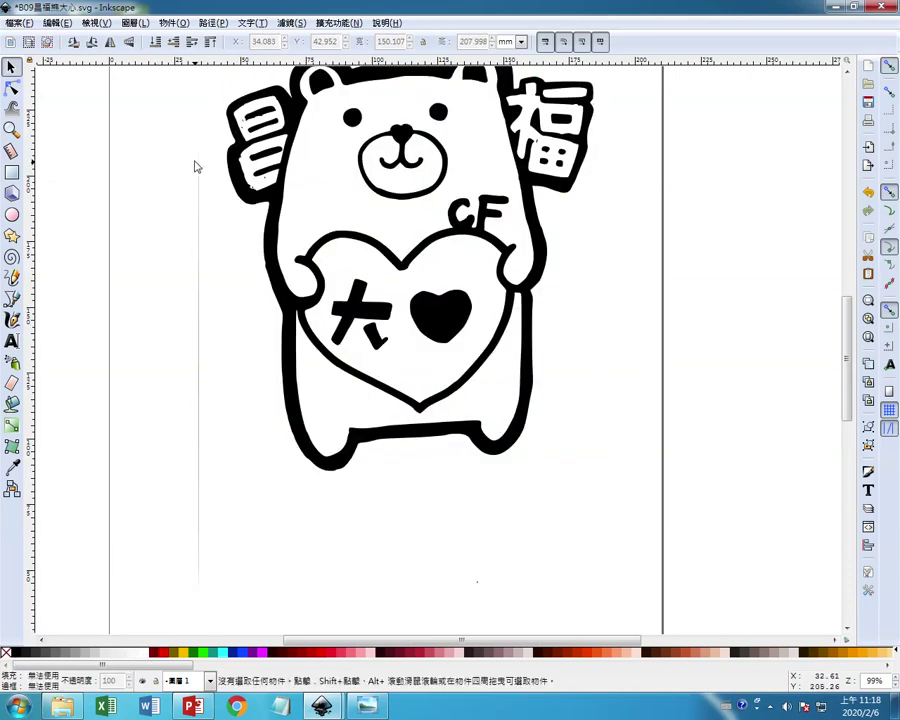
{"action": "key", "text": "minus"}
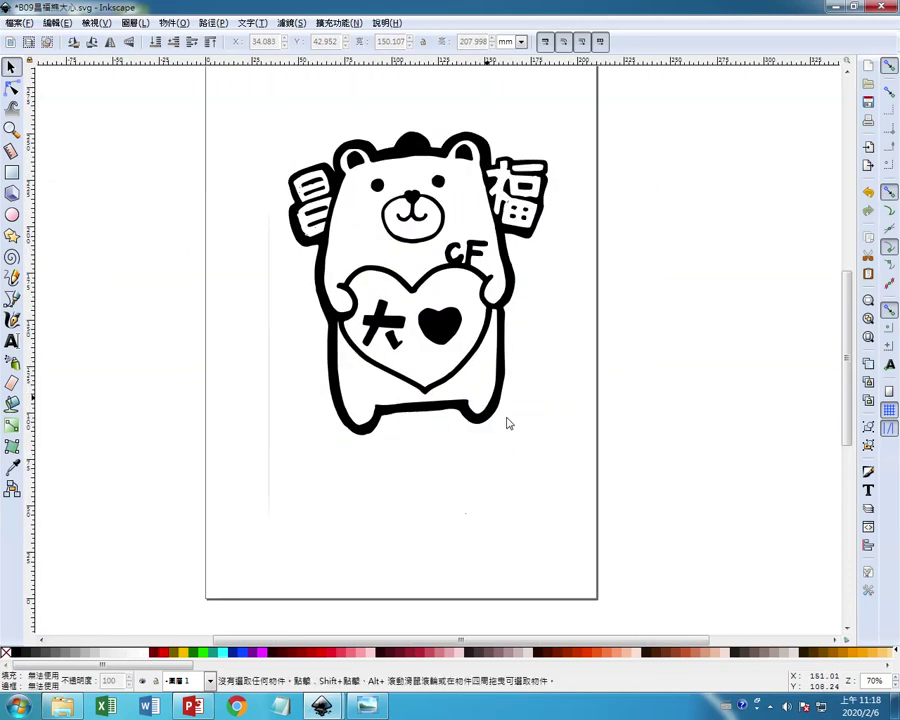
{"action": "key", "text": "minus"}
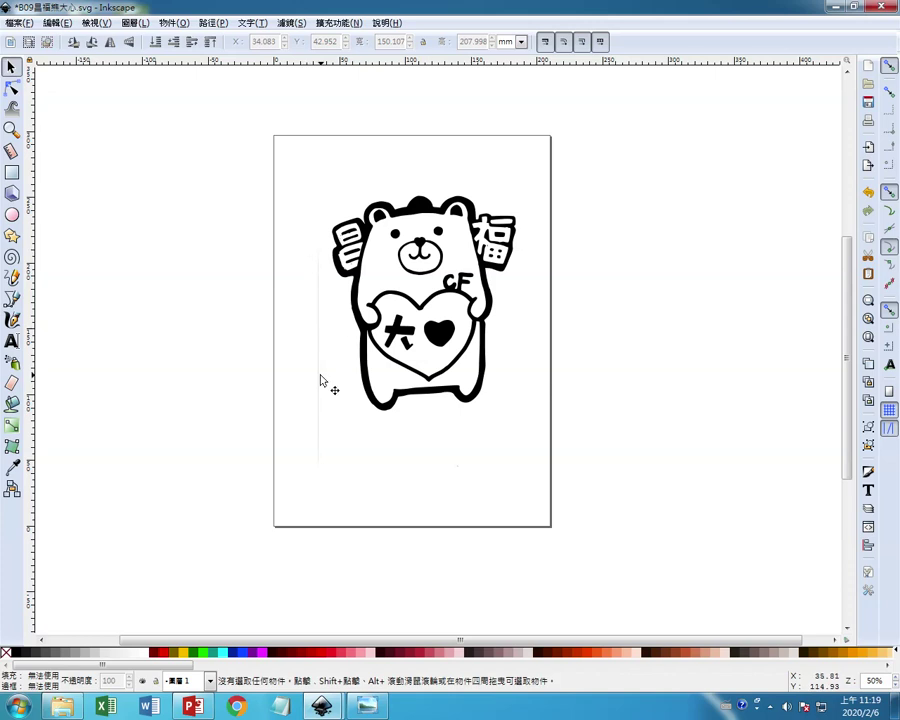
{"action": "key", "text": "plus"}
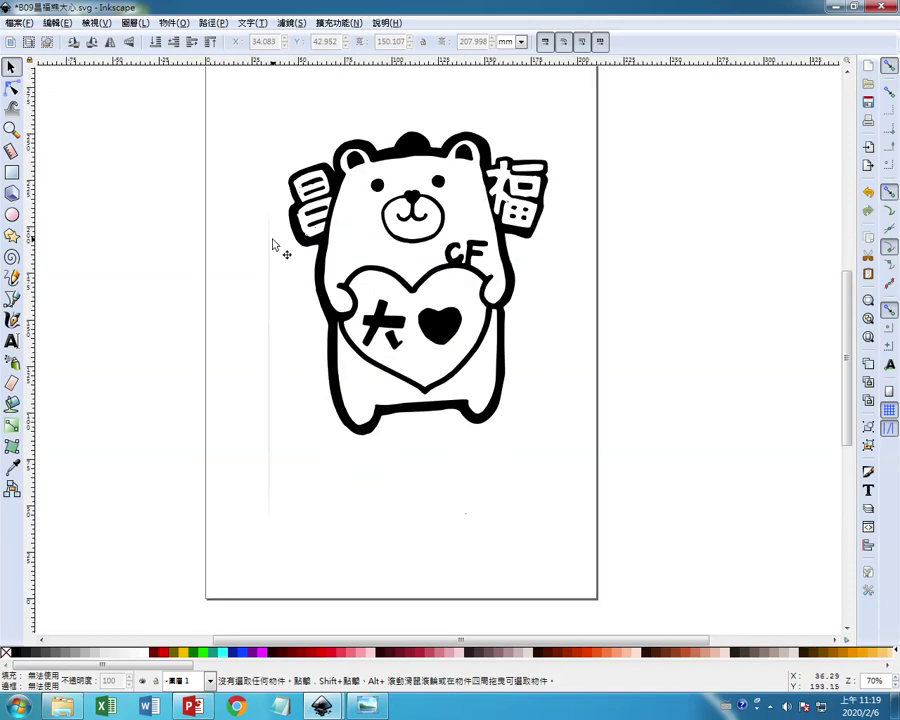
- Draw a green rectangle covering the bear
{"action": "left_click", "coordinate": [11, 173]}
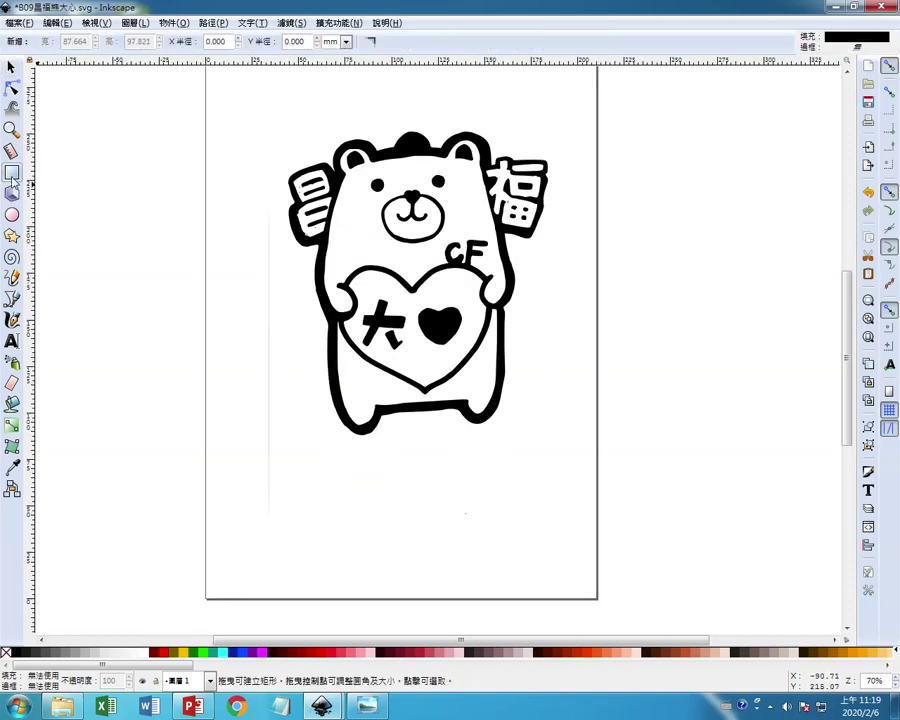
{"action": "left_click", "coordinate": [197, 652]}
{"action": "left_click_drag", "start_coordinate": [284, 118], "coordinate": [558, 449]}
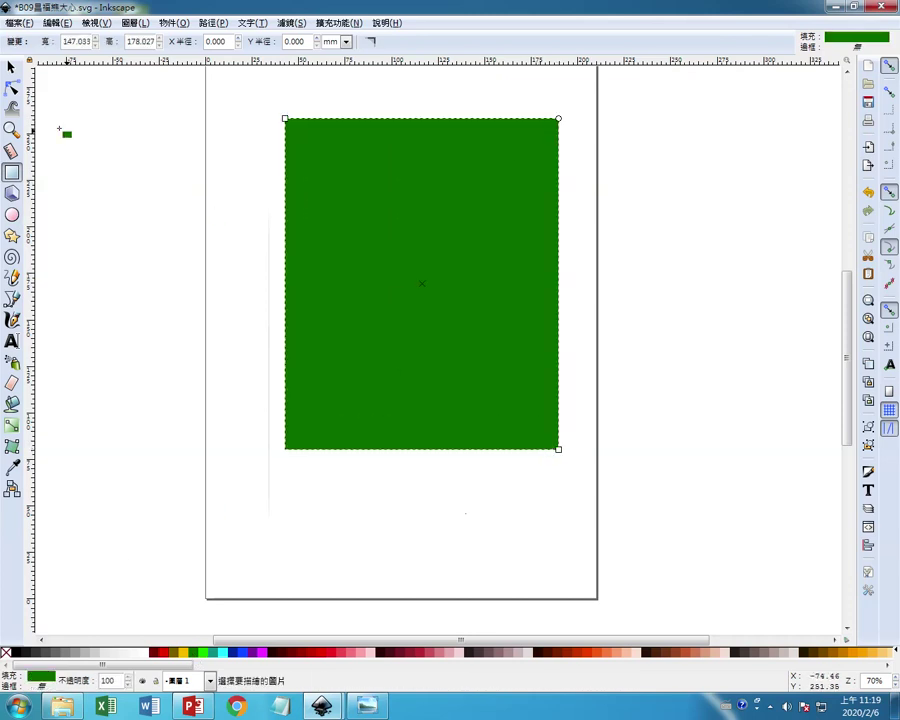
- Clip the bear with the rectangle, leaving a 141.480 × 170.819 mm bear path
{"action": "left_click", "coordinate": [11, 65]}
{"action": "key", "text": "minus"}
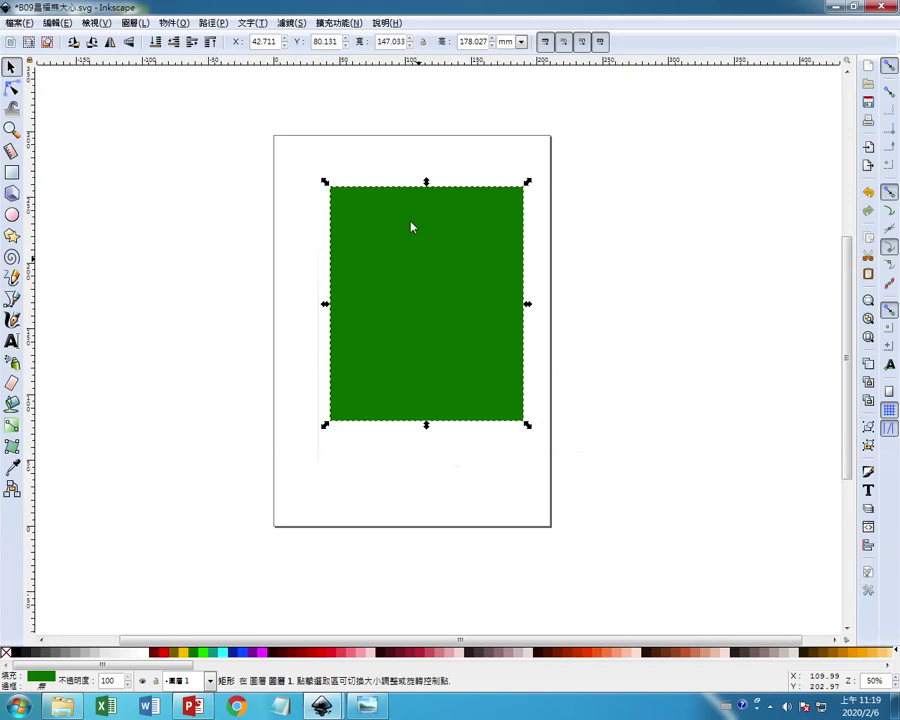
{"action": "left_click_drag", "start_coordinate": [248, 133], "coordinate": [616, 543]}
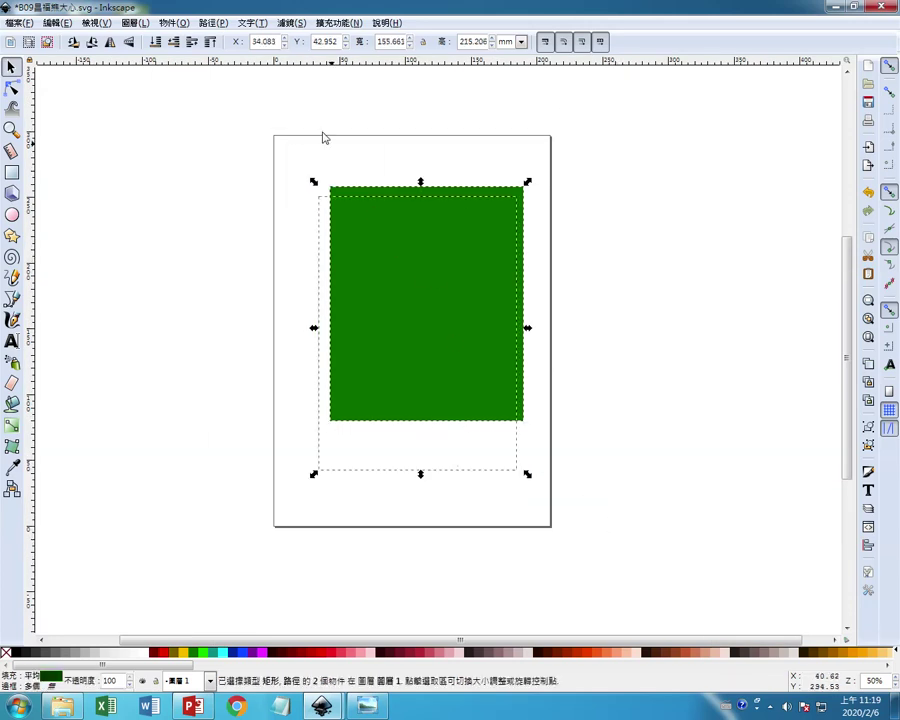
{"action": "left_click", "coordinate": [175, 24]}
{"action": "mouse_move", "coordinate": [190, 173]}
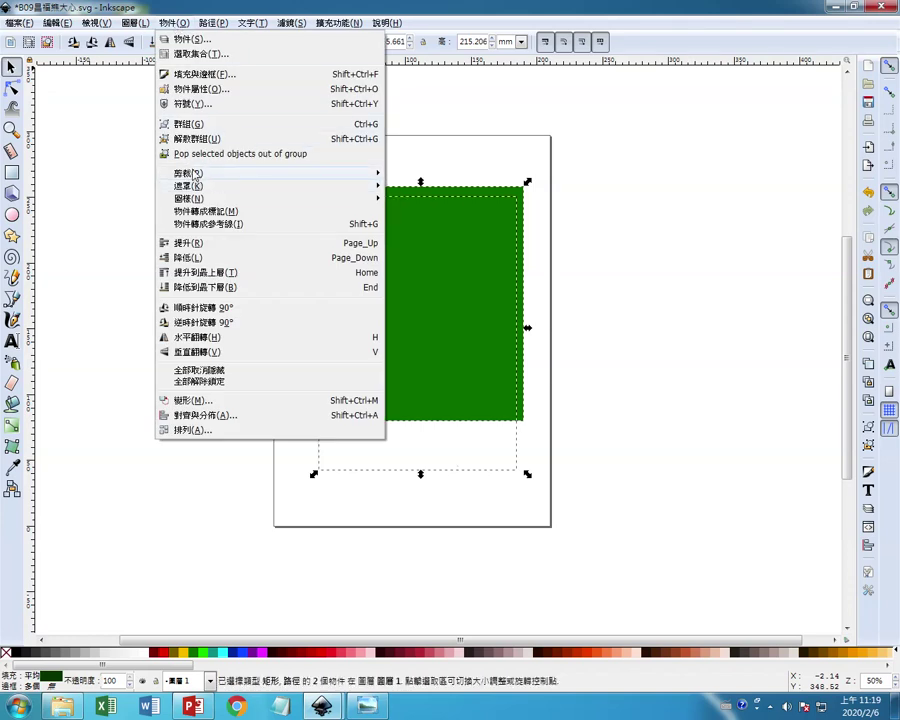
{"action": "left_click", "coordinate": [417, 174]}
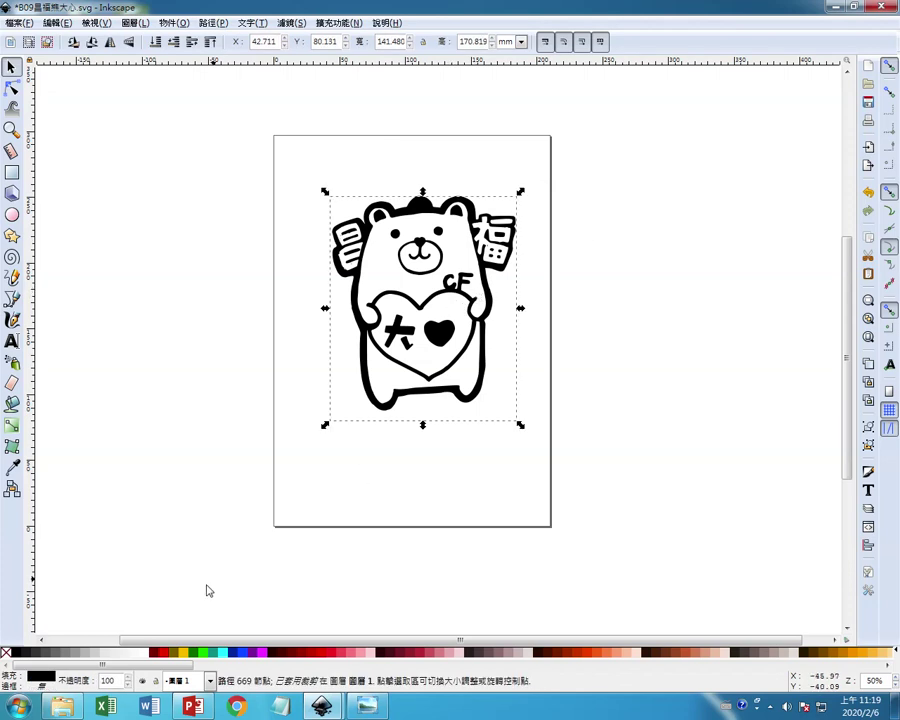
- Fill the clipped bear with solid red and zoom in on it
{"action": "left_click", "coordinate": [165, 654]}
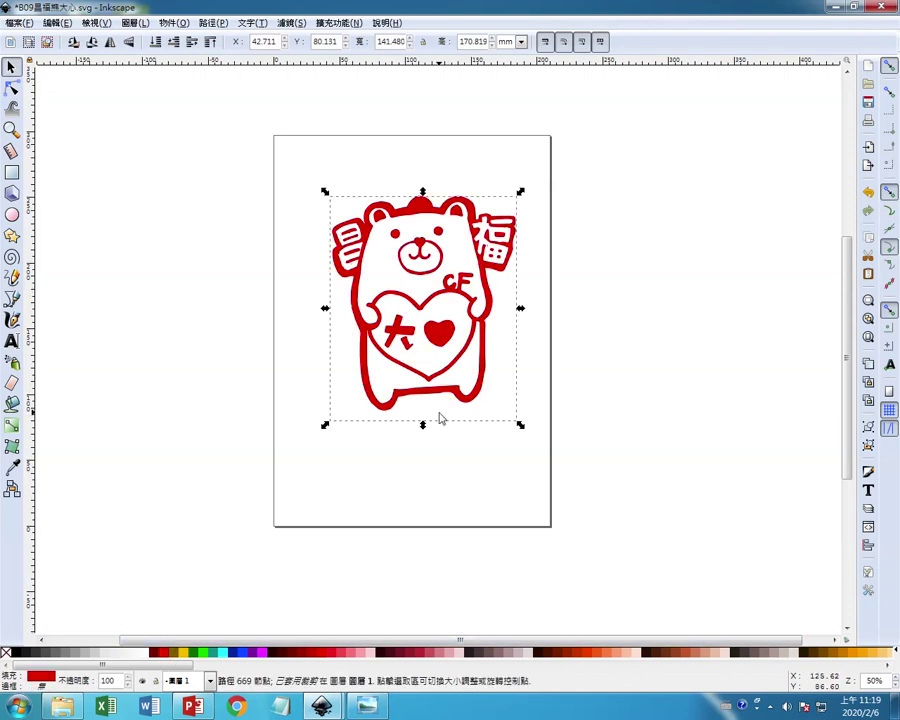
{"action": "key", "text": "plus"}
{"action": "key", "text": "plus"}
{"action": "left_click_drag", "start_coordinate": [521, 342], "coordinate": [350, 245]}
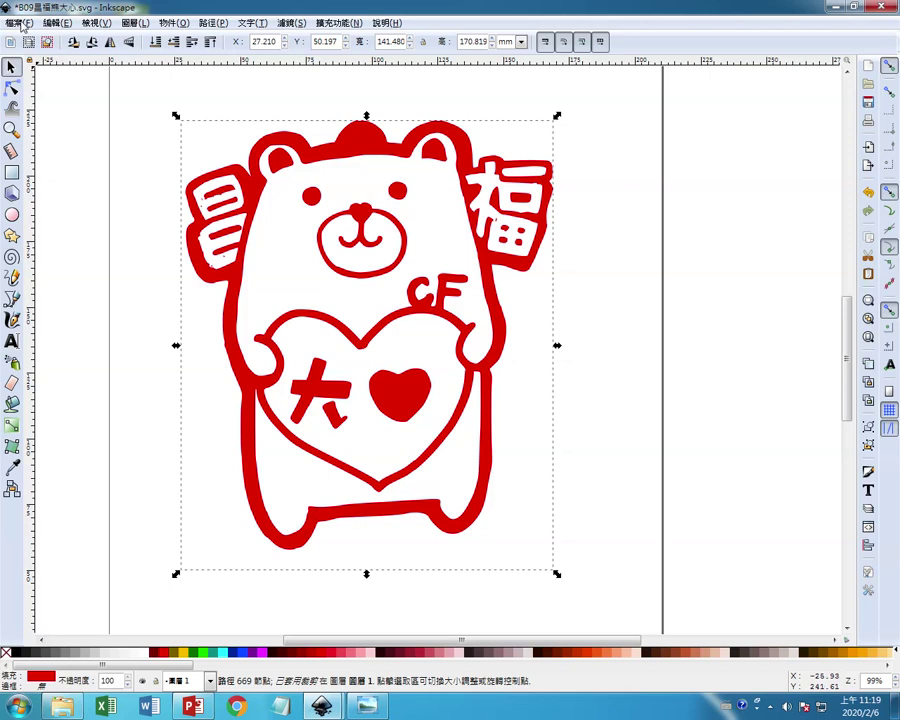
- Save the drawing to B09昌福熊大心.svg, then nudge the bear slightly up and left
{"action": "left_click", "coordinate": [22, 24]}
{"action": "left_click", "coordinate": [36, 110]}
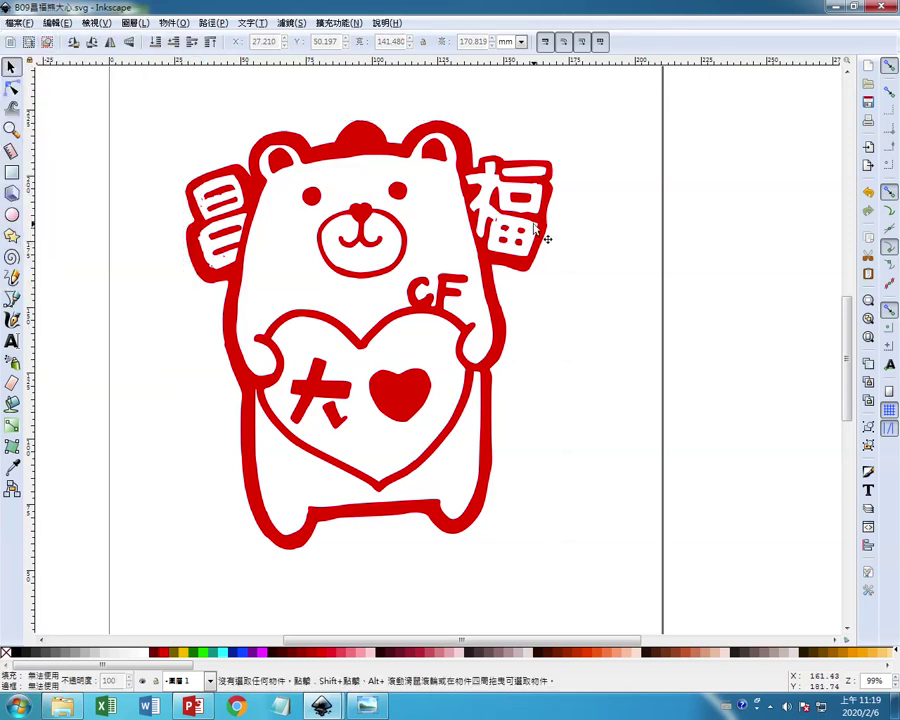
{"action": "left_click_drag", "start_coordinate": [548, 234], "coordinate": [530, 228]}
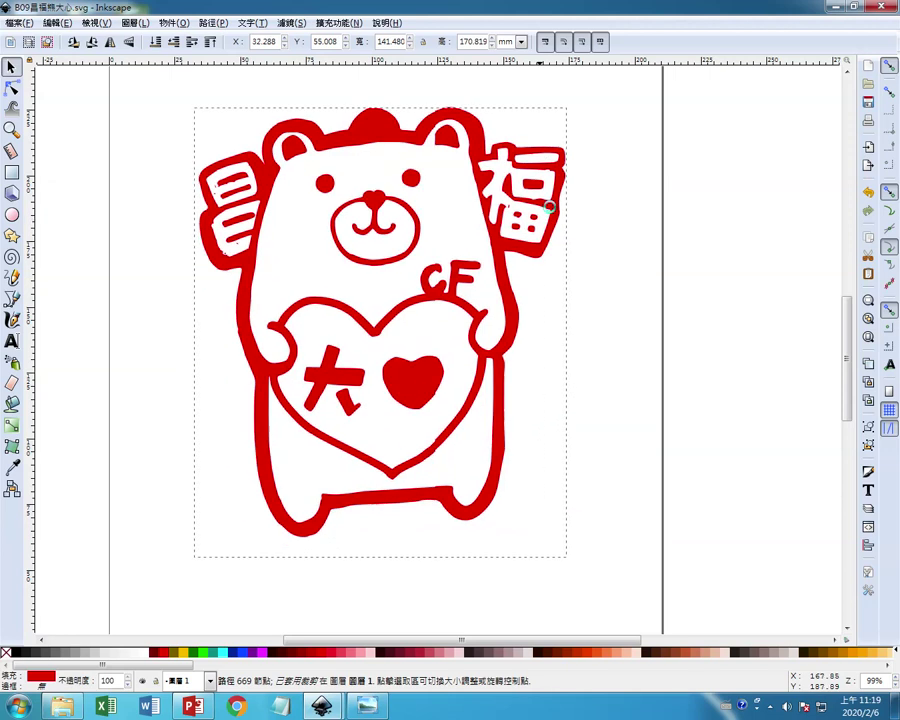